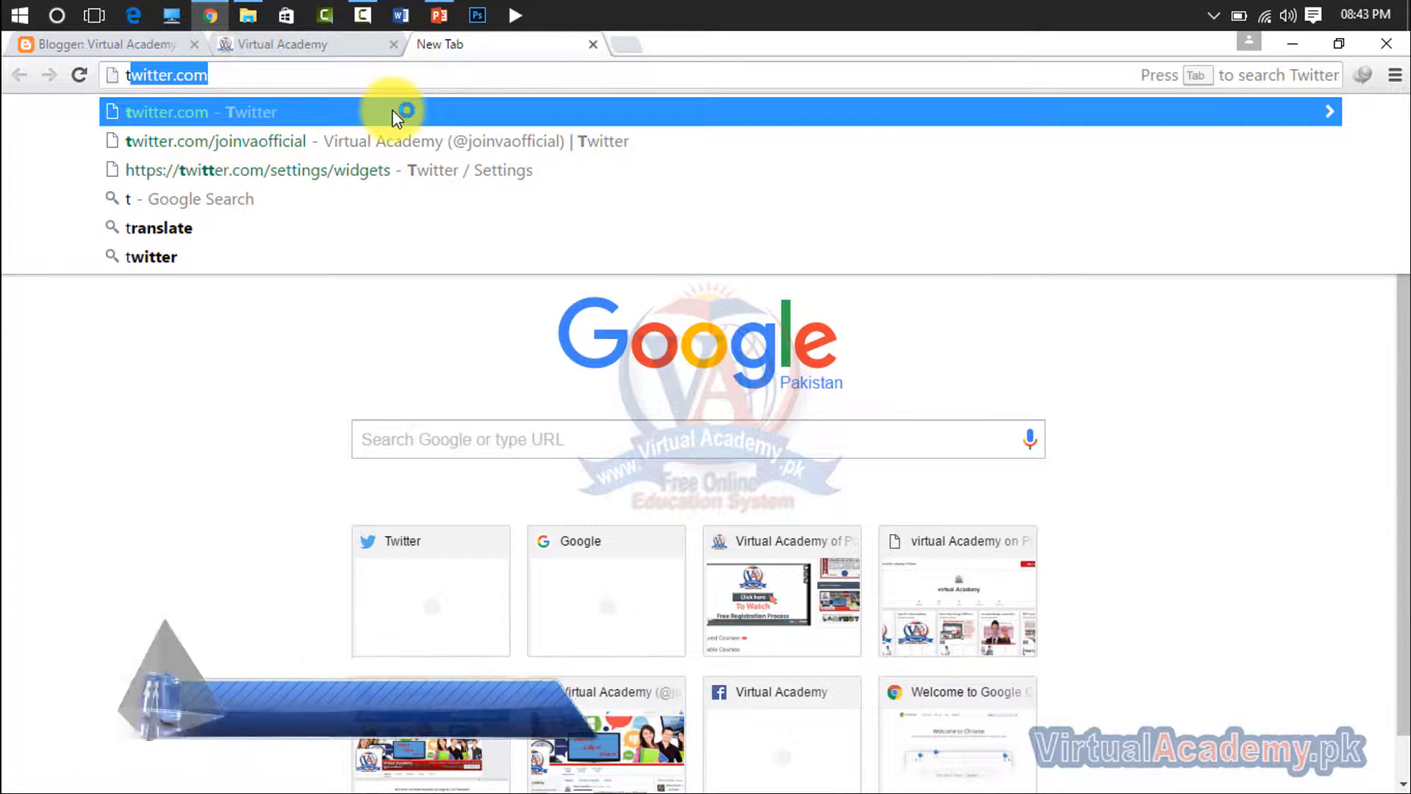
- Open twitter.com, go to the Virtual Academy profile page and copy its URL
{"action": "left_click", "coordinate": [394, 111]}
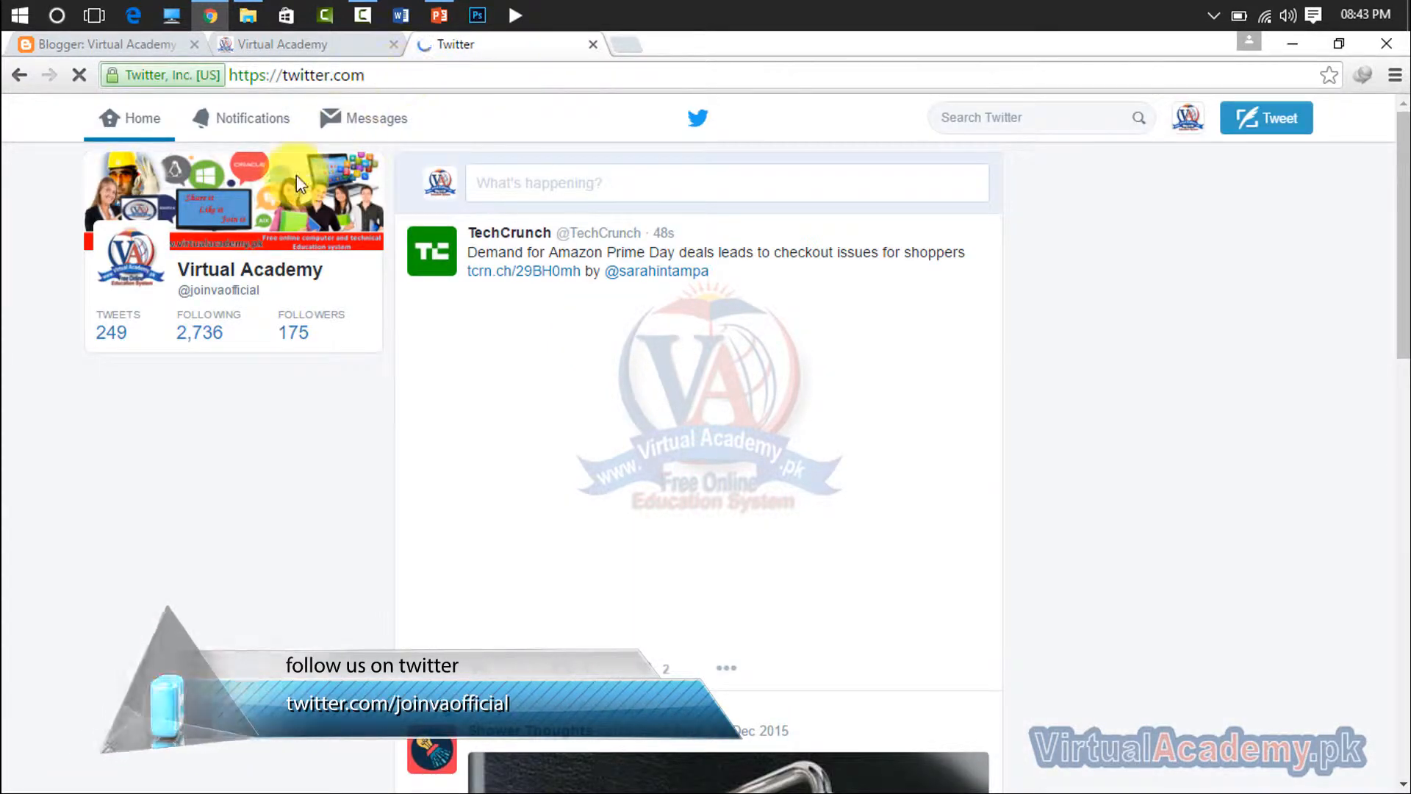
{"action": "left_click", "coordinate": [239, 279]}
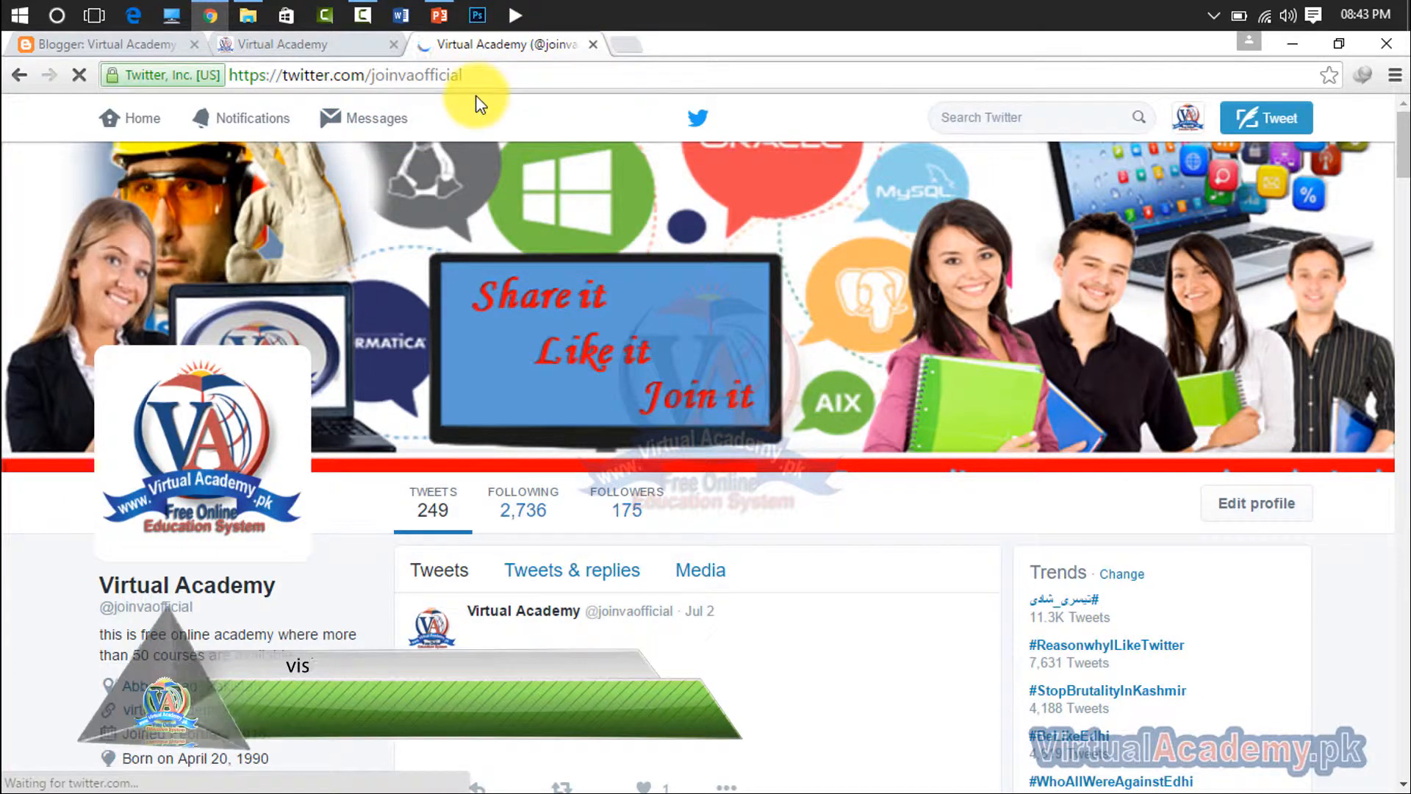
{"action": "left_click", "coordinate": [467, 76]}
{"action": "key", "text": "ctrl+c"}
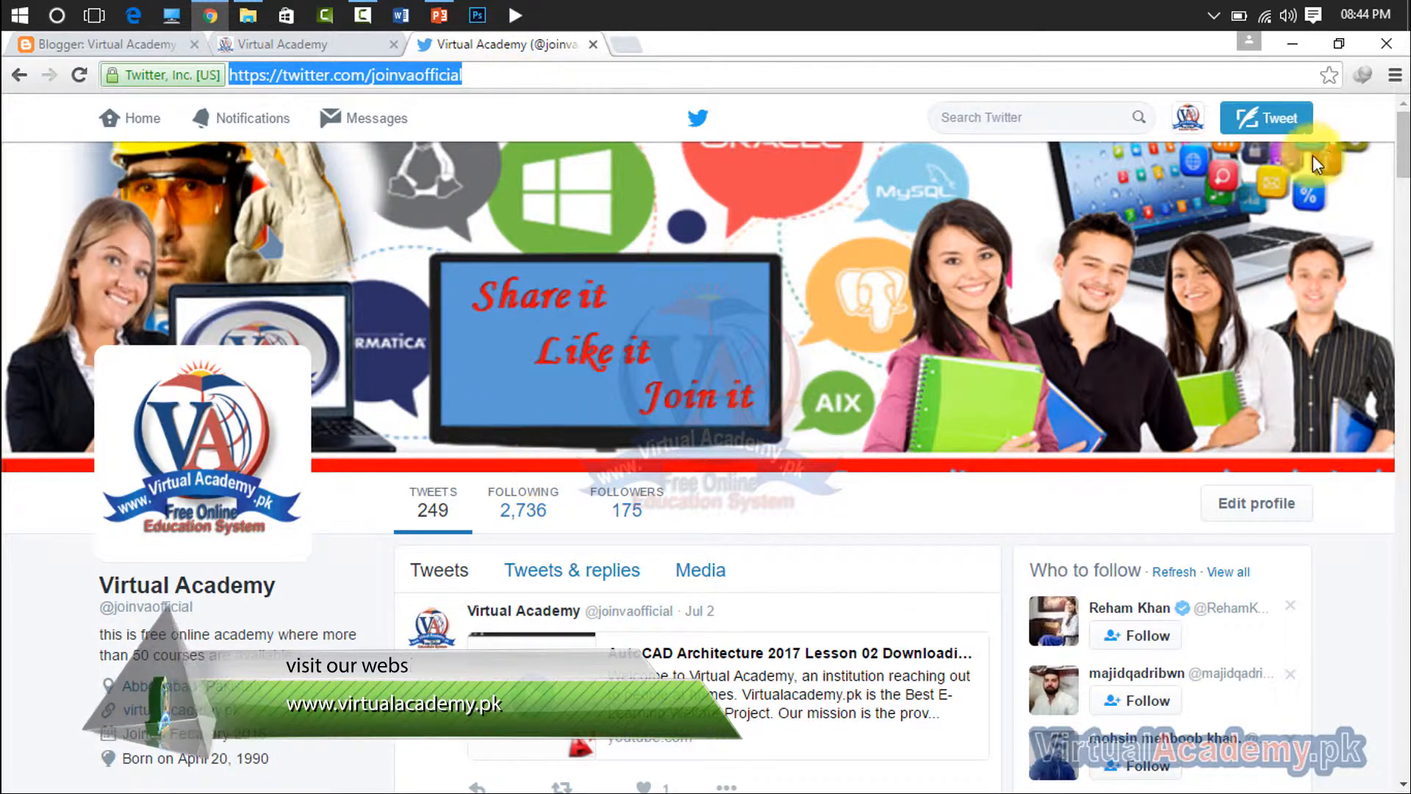
- Open the Widgets page of the Twitter account settings and start creating a new Profile widget
{"action": "left_click", "coordinate": [1188, 131]}
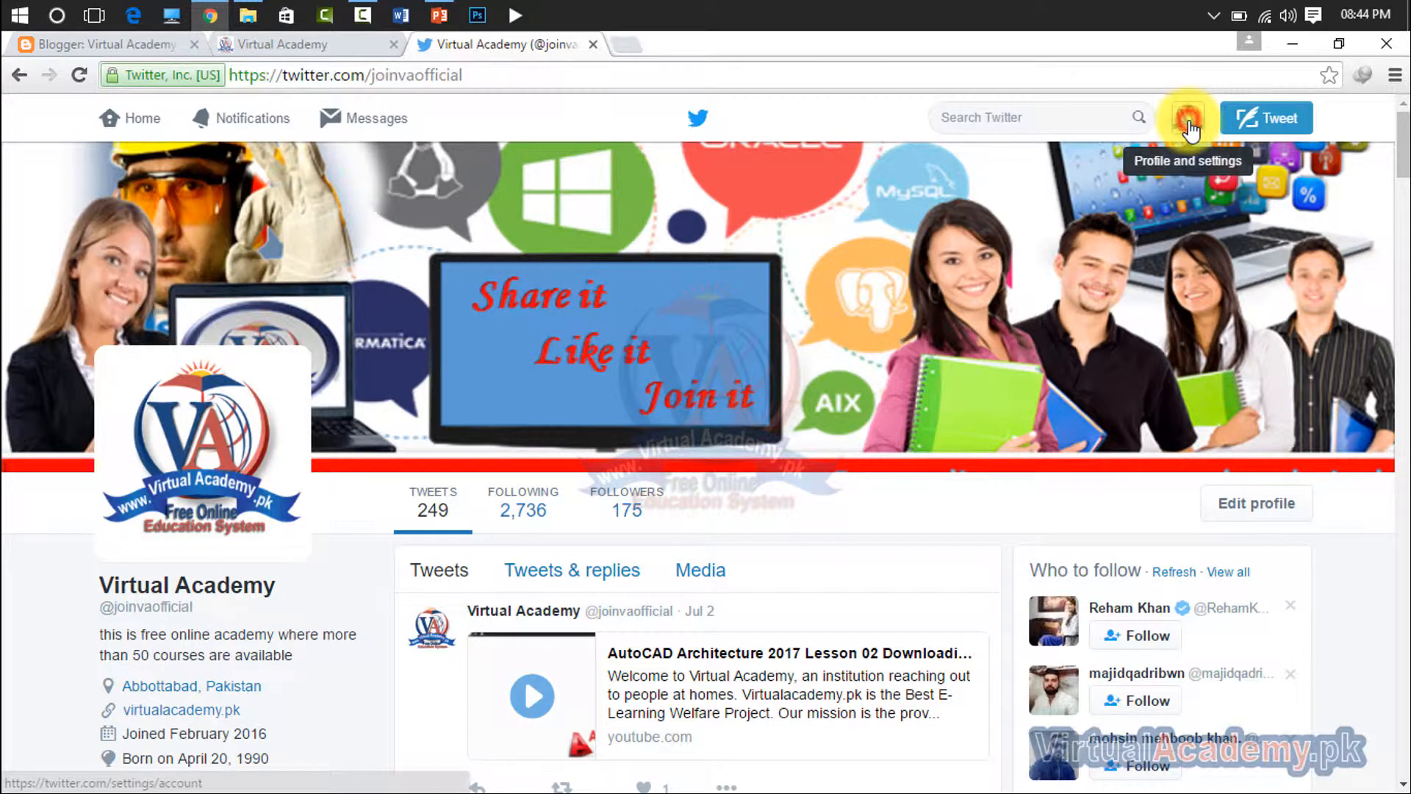
{"action": "left_click", "coordinate": [1130, 343]}
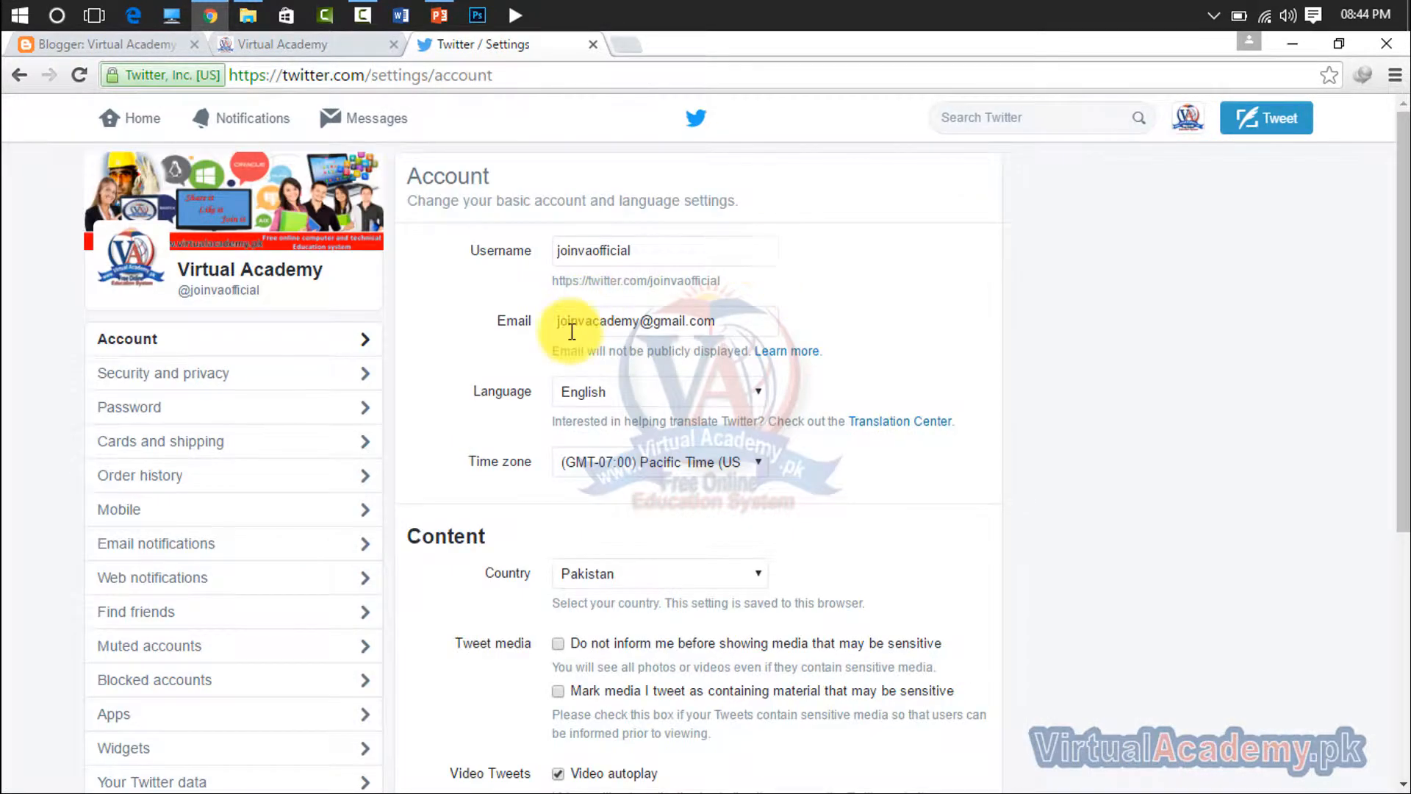
{"action": "scroll", "coordinate": [573, 328], "scroll_direction": "down", "scroll_amount": 4}
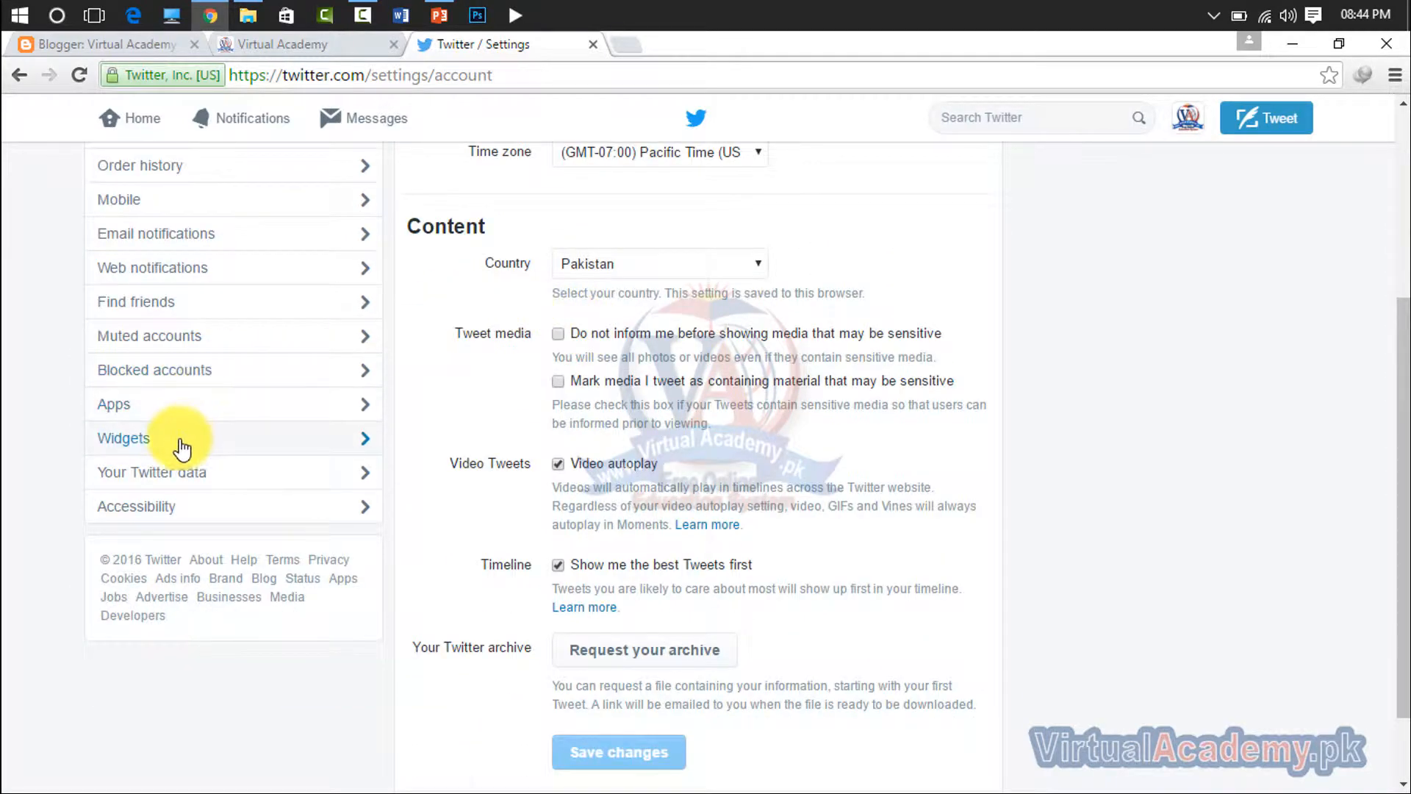
{"action": "left_click", "coordinate": [327, 439]}
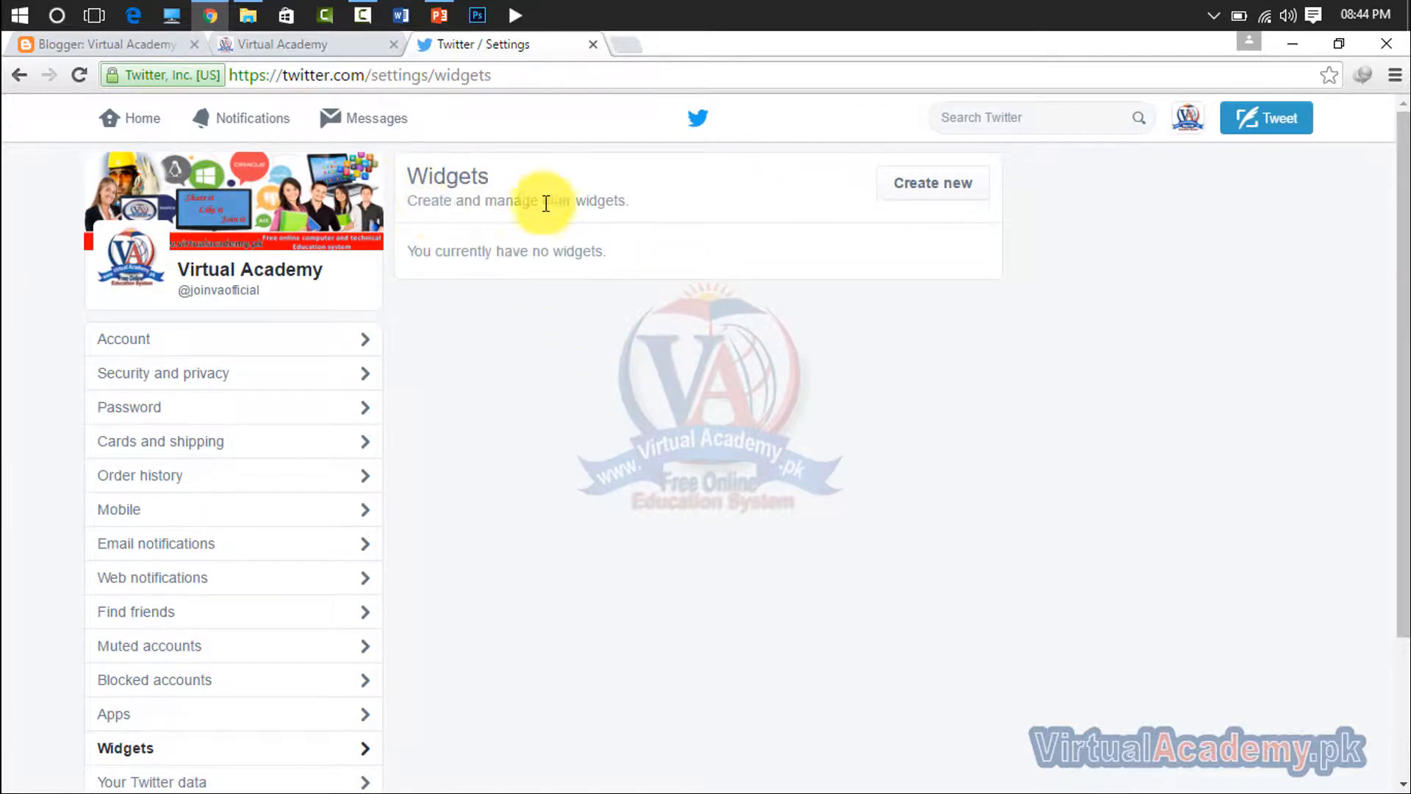
{"action": "left_click", "coordinate": [905, 194]}
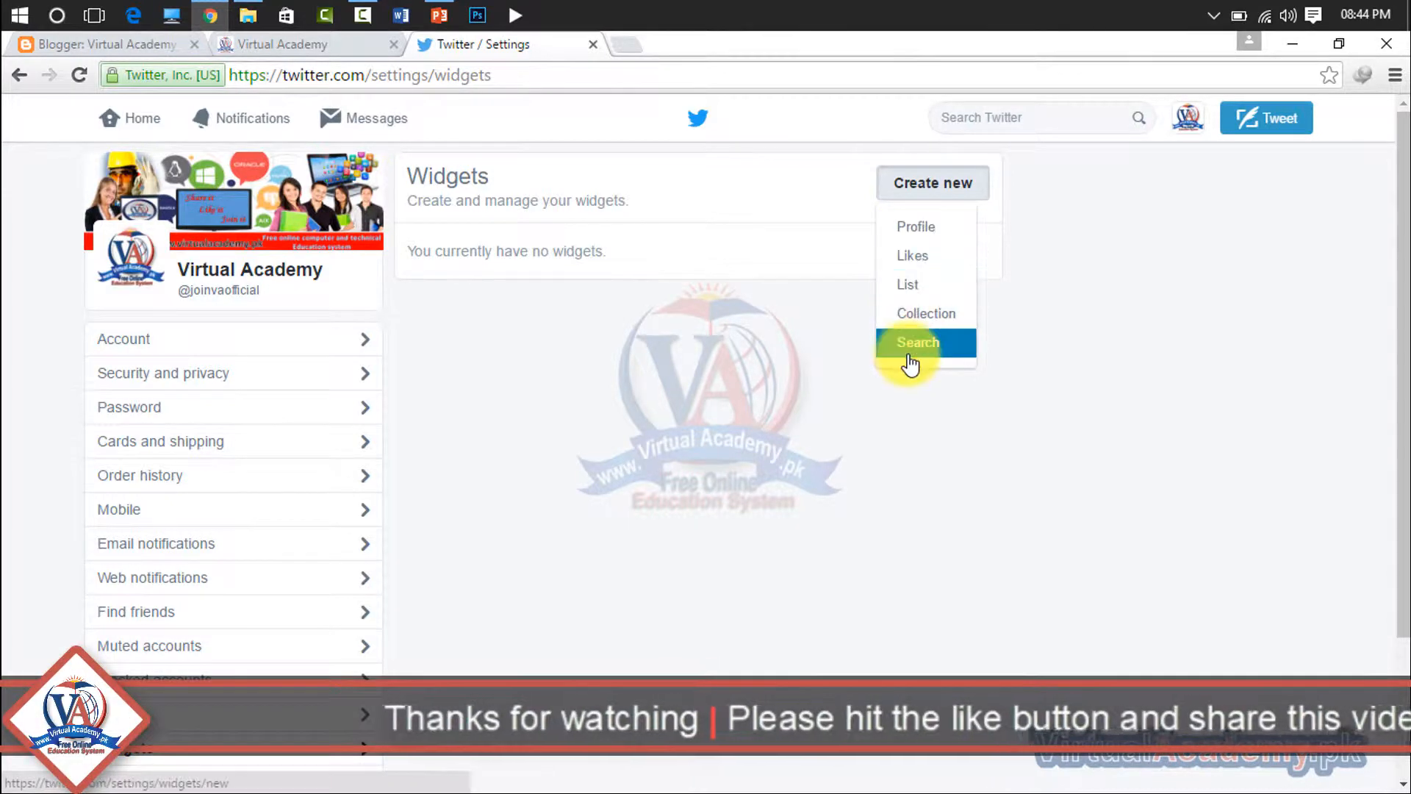
{"action": "left_click", "coordinate": [913, 233]}
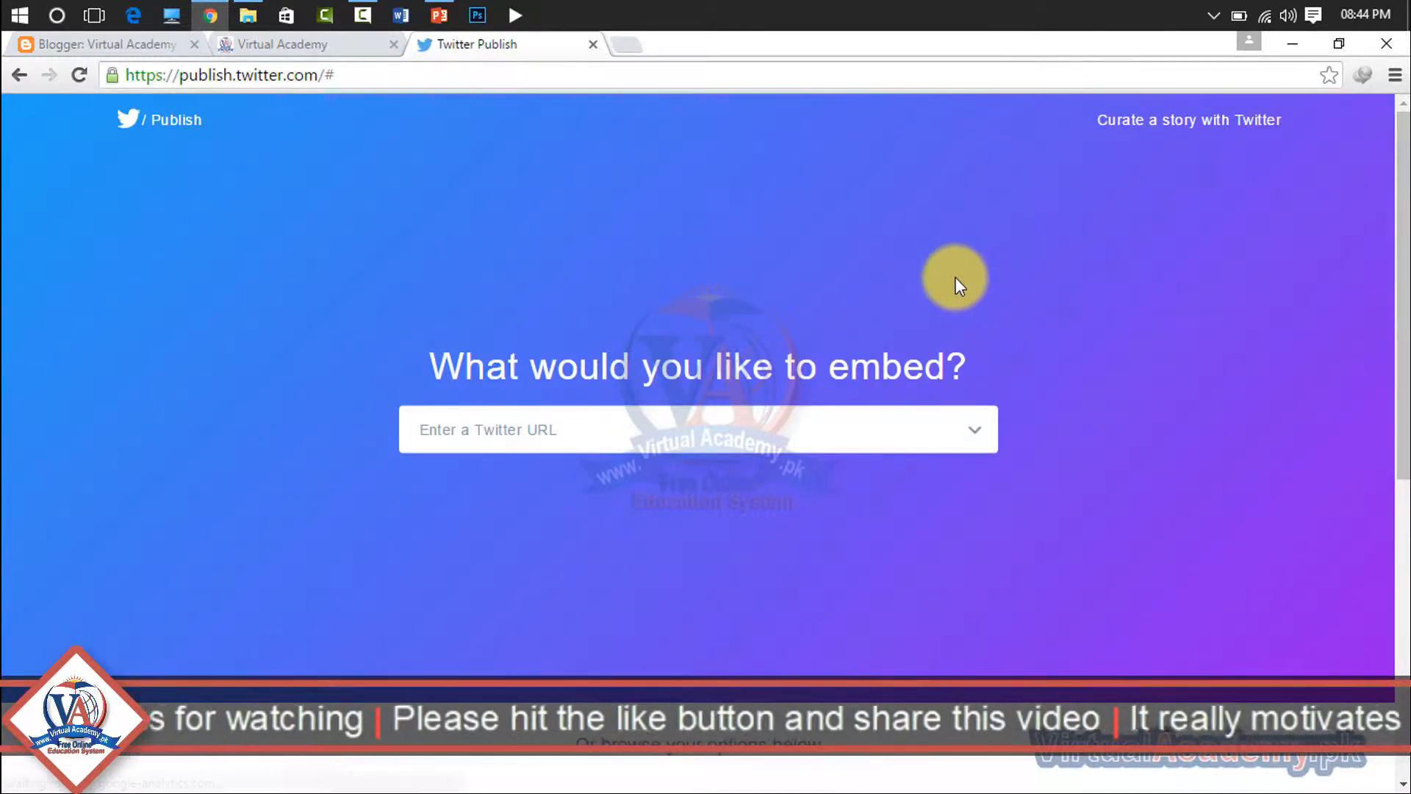
{"action": "left_click", "coordinate": [816, 430]}
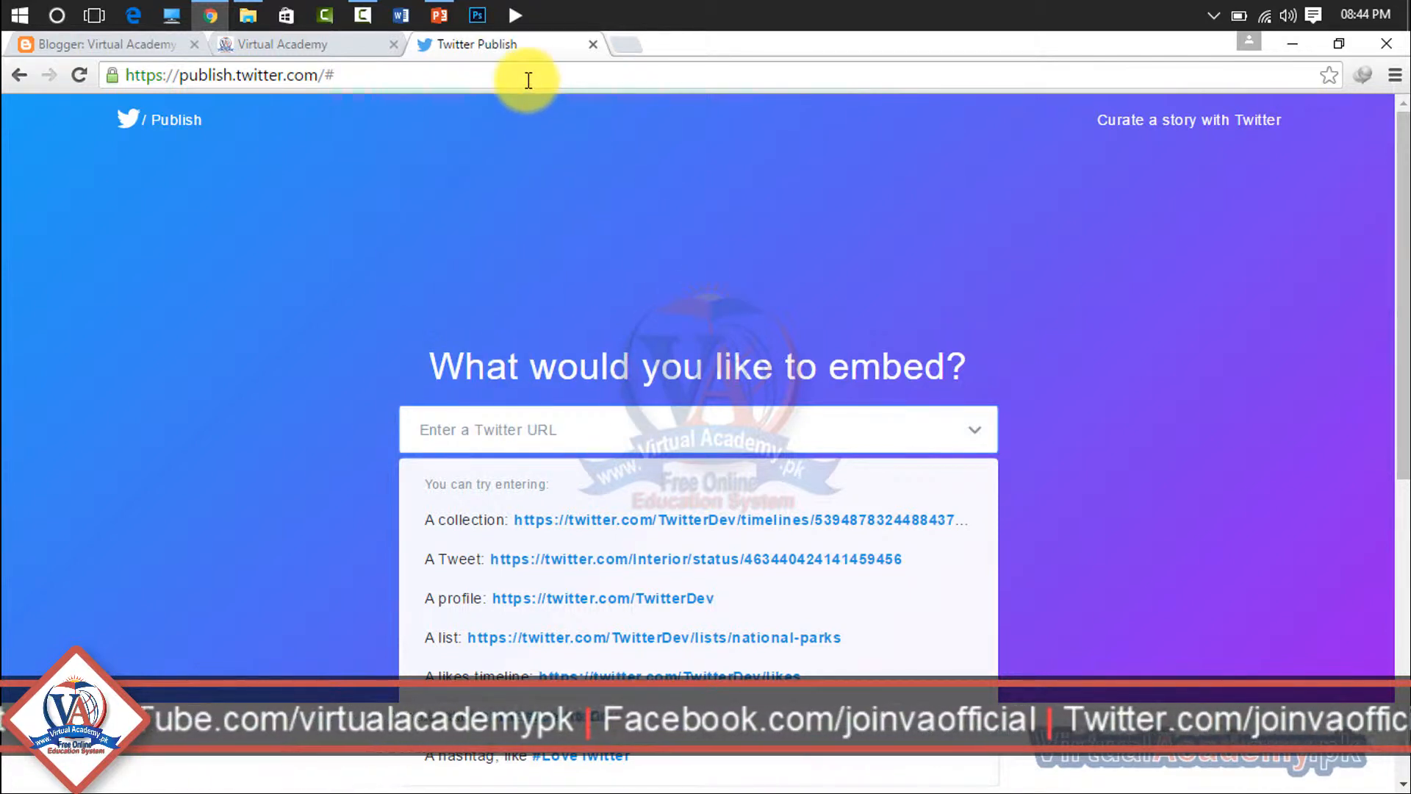
{"action": "key", "text": "ctrl+v"}
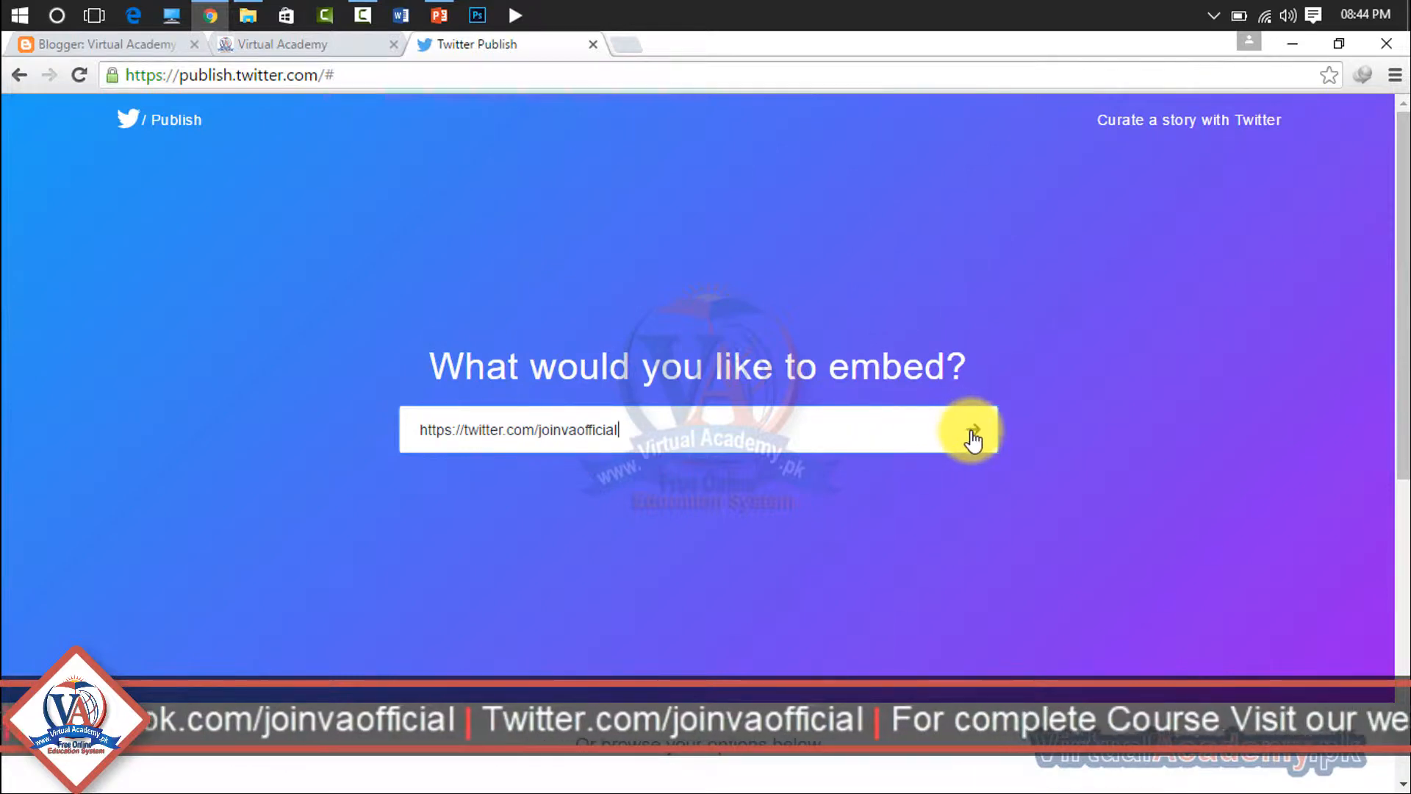
{"action": "scroll", "coordinate": [975, 439], "scroll_direction": "down", "scroll_amount": 5}
{"action": "scroll", "coordinate": [976, 438], "scroll_direction": "up", "scroll_amount": 5}
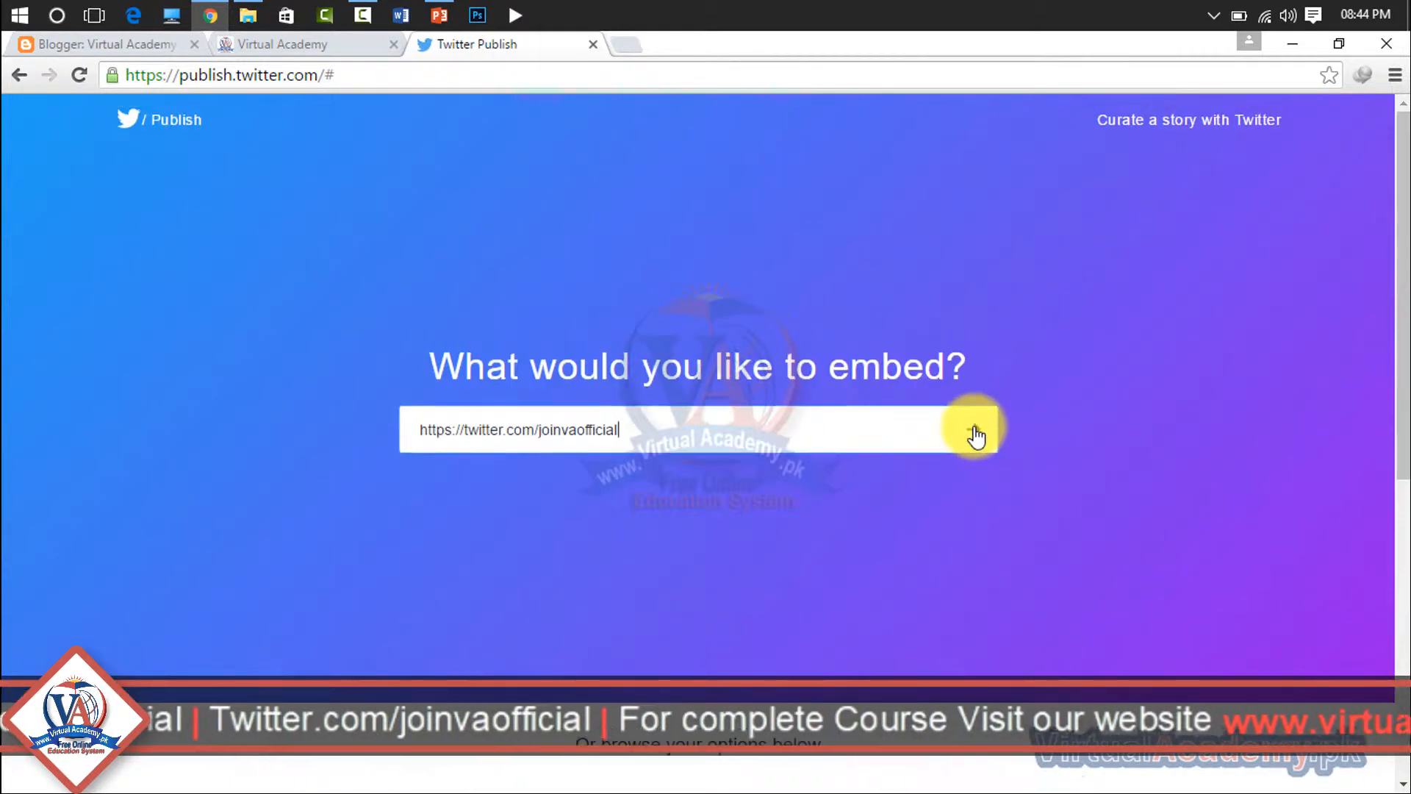
{"action": "left_click", "coordinate": [976, 438]}
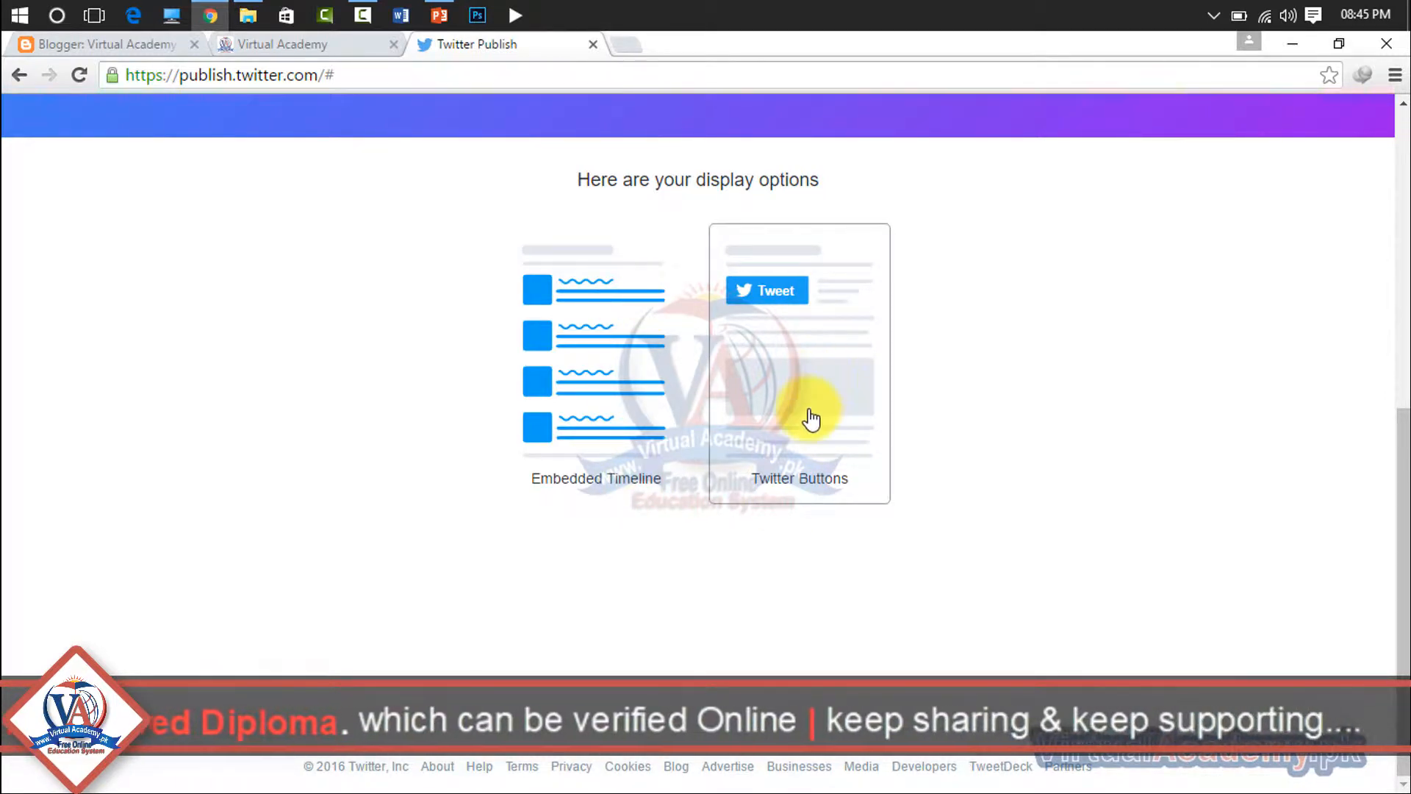
- Choose Twitter Buttons as the display option with the Follow Button type, and copy the generated embed code
{"action": "left_click", "coordinate": [801, 366]}
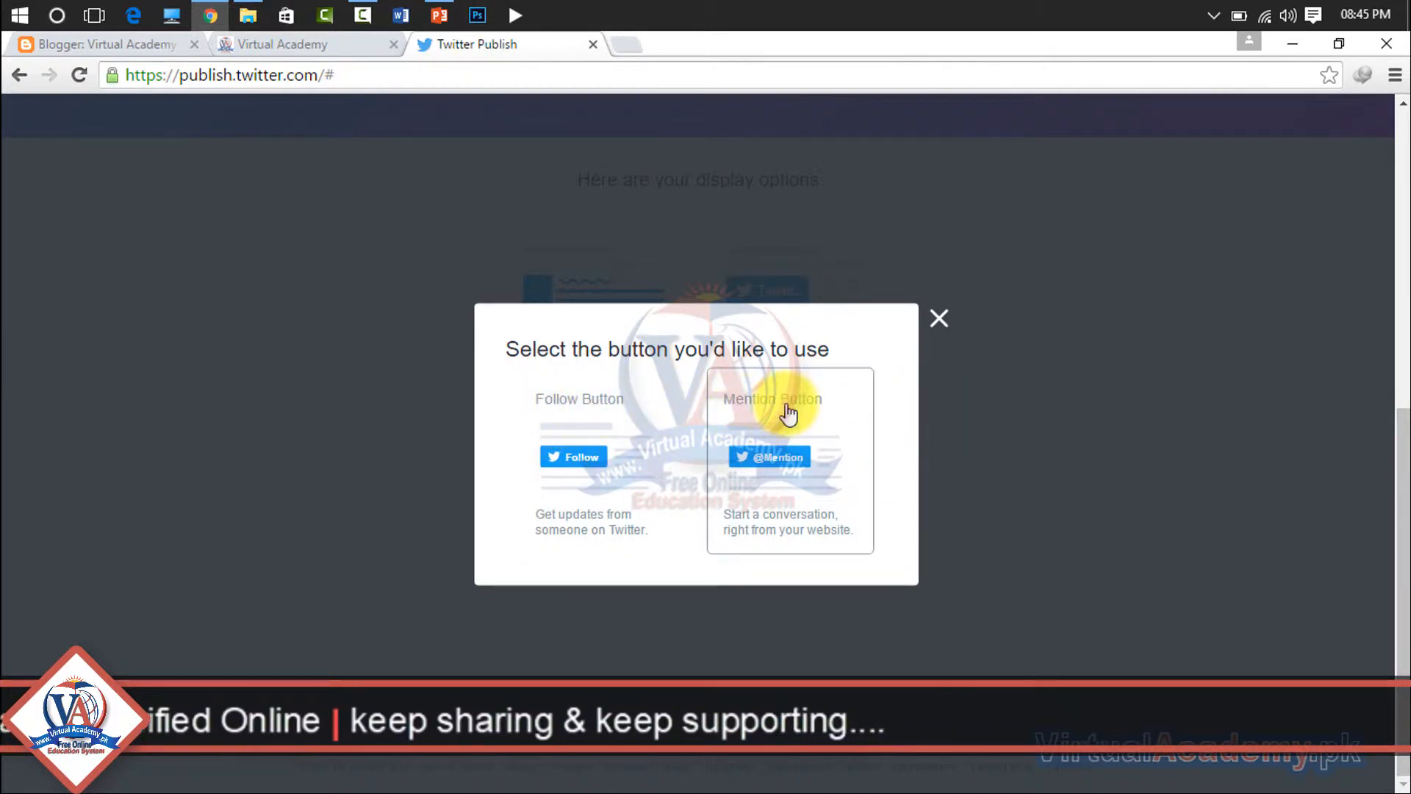
{"action": "left_click", "coordinate": [607, 420]}
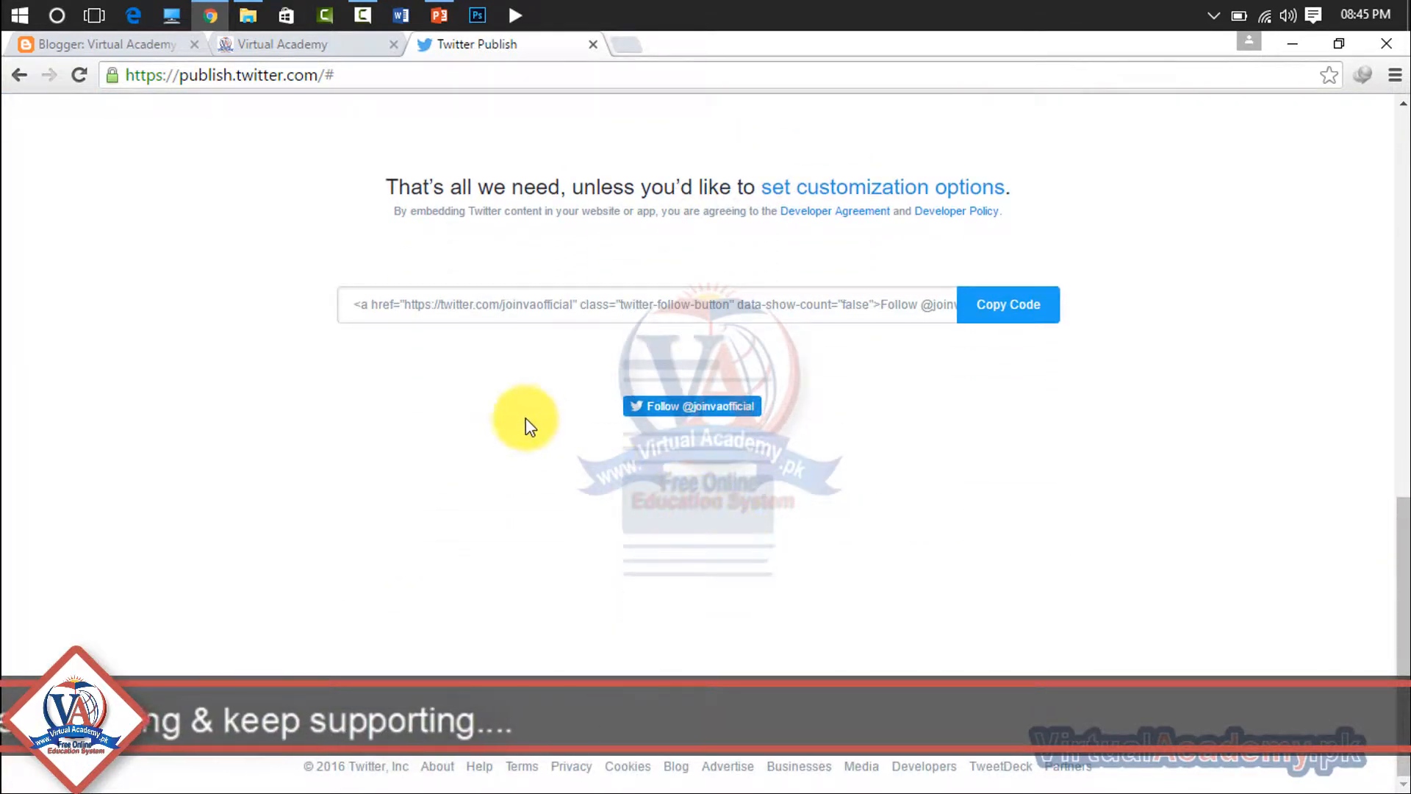
{"action": "left_click", "coordinate": [999, 317]}
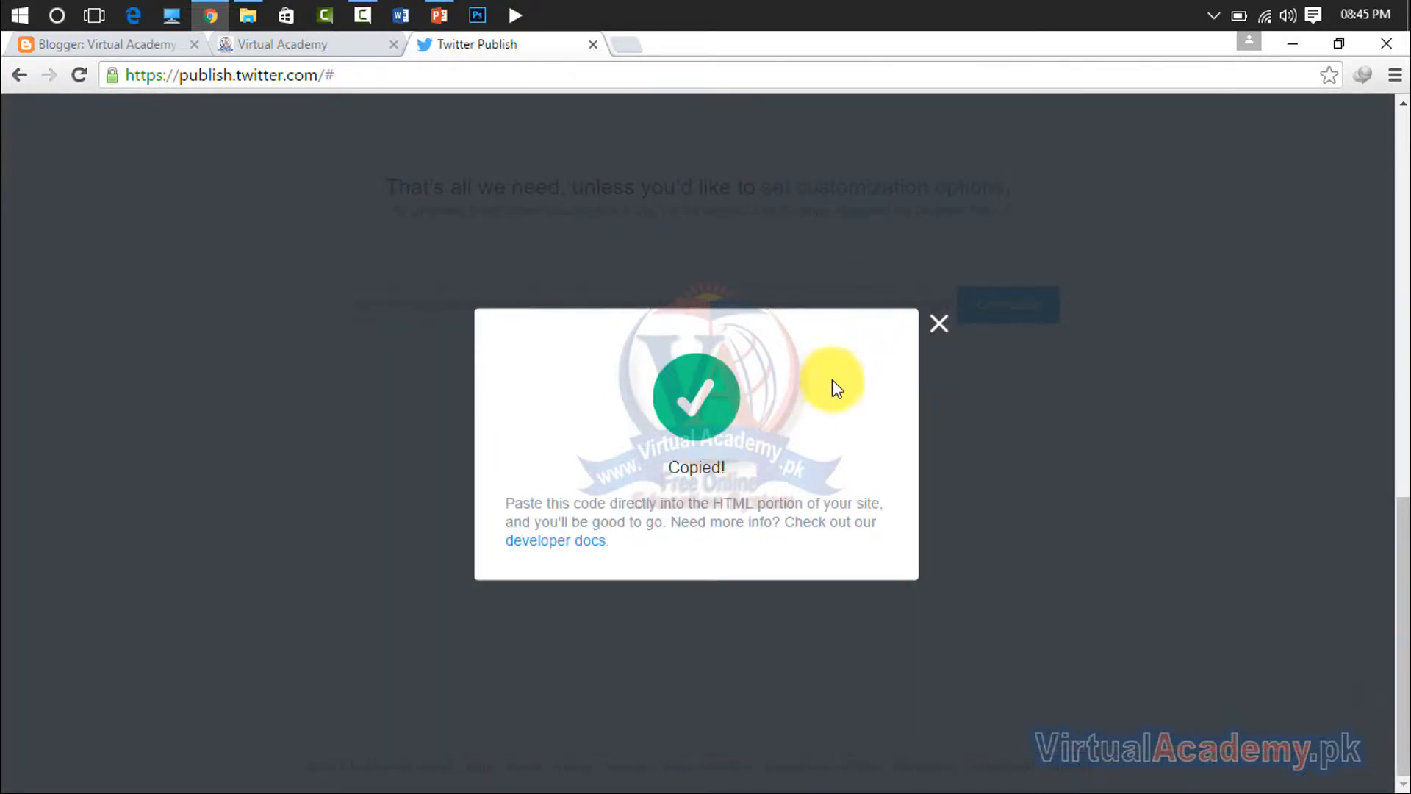
{"action": "left_click", "coordinate": [932, 332]}
{"action": "left_click", "coordinate": [985, 305]}
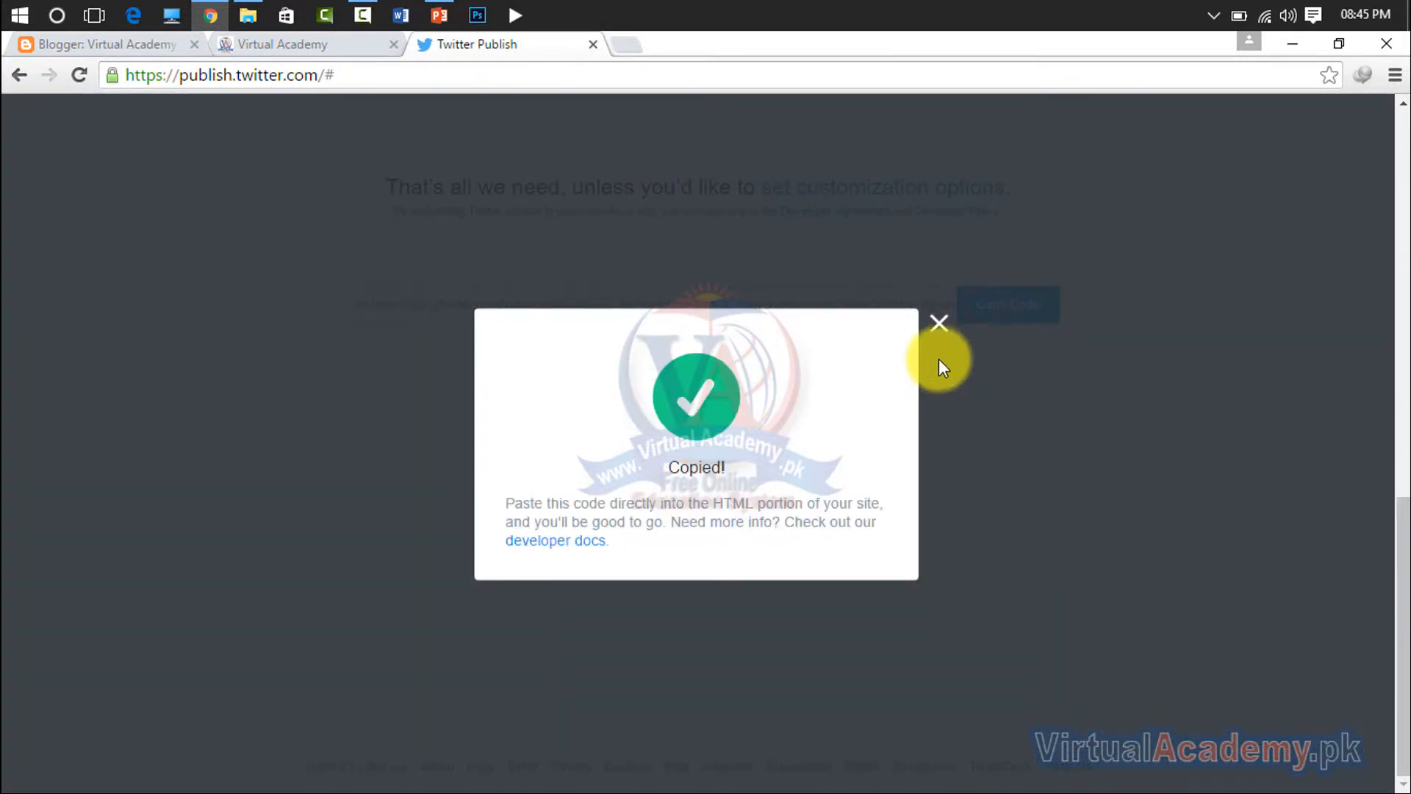
{"action": "left_click", "coordinate": [937, 325]}
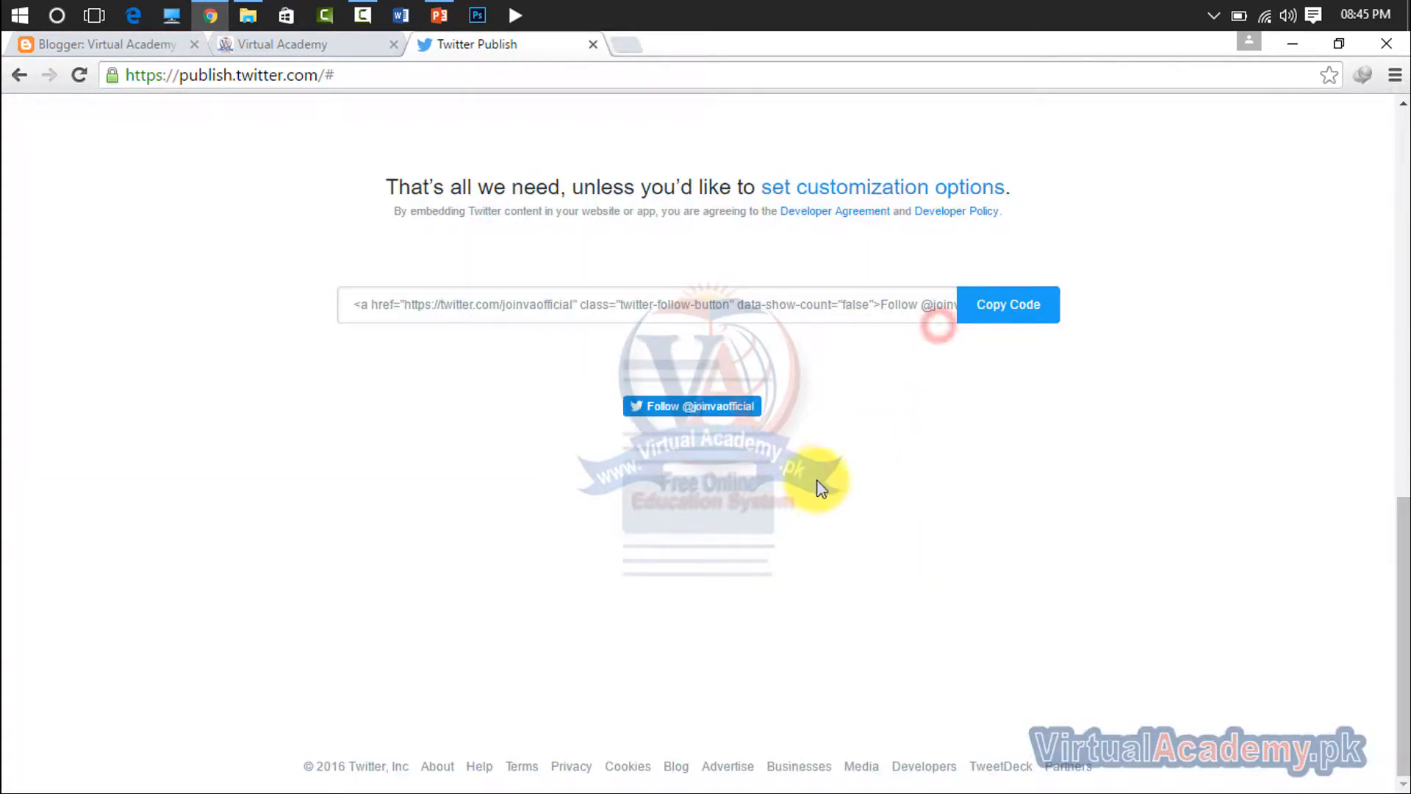
- Add an HTML/JavaScript gadget with the copied code to sidebar2 in the Blogger layout, and view the blog in place of its old tab
{"action": "left_click", "coordinate": [106, 47]}
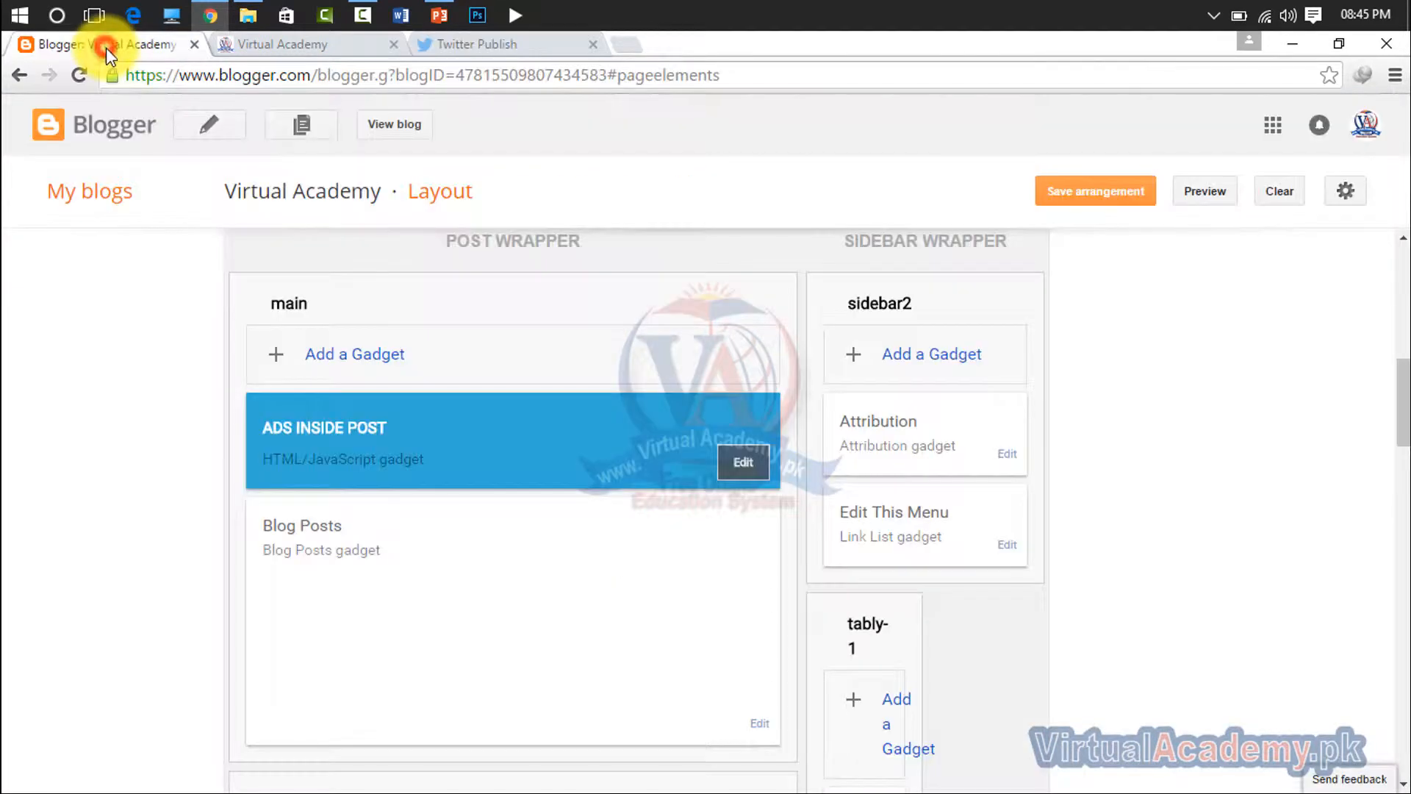
{"action": "left_click", "coordinate": [908, 360]}
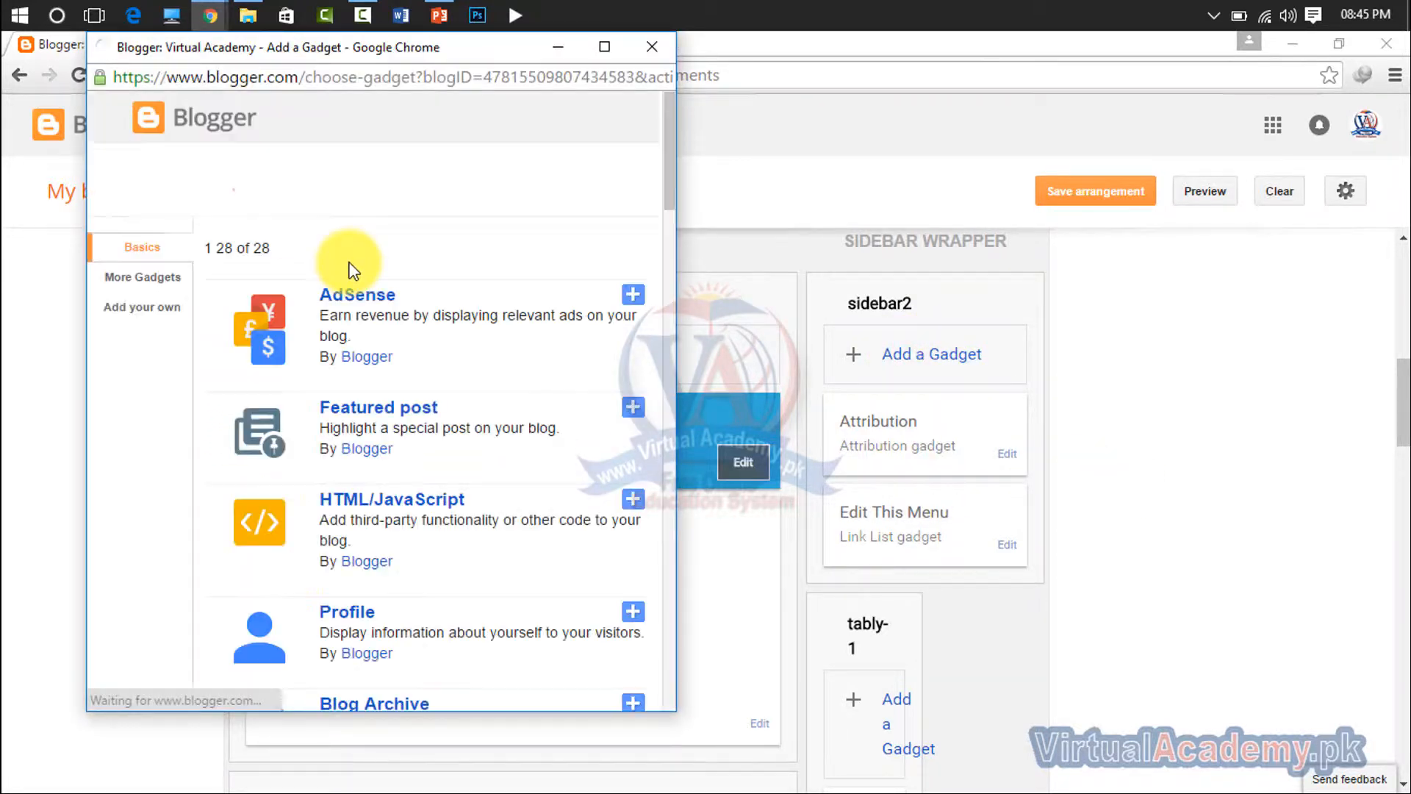
{"action": "left_click", "coordinate": [381, 505]}
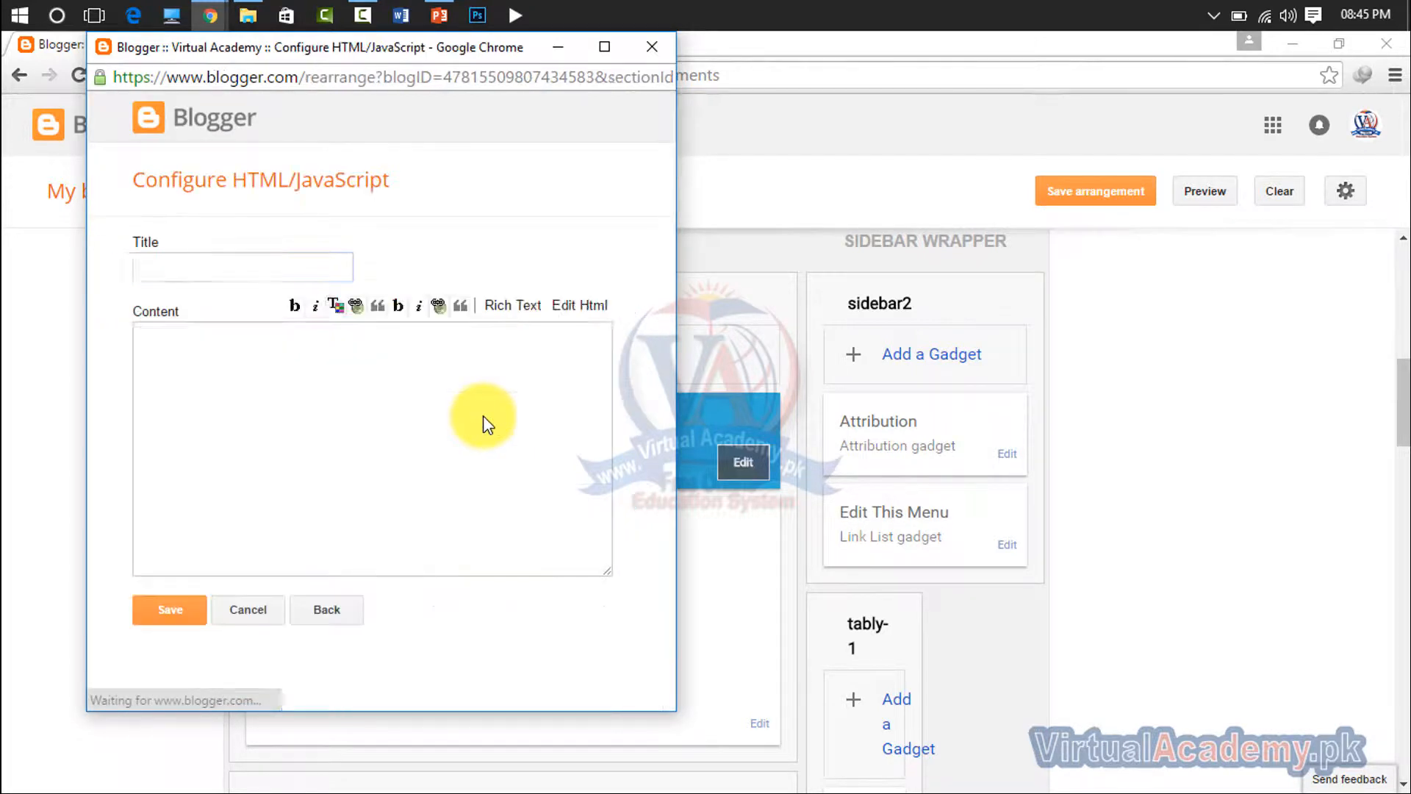
{"action": "left_click", "coordinate": [331, 411]}
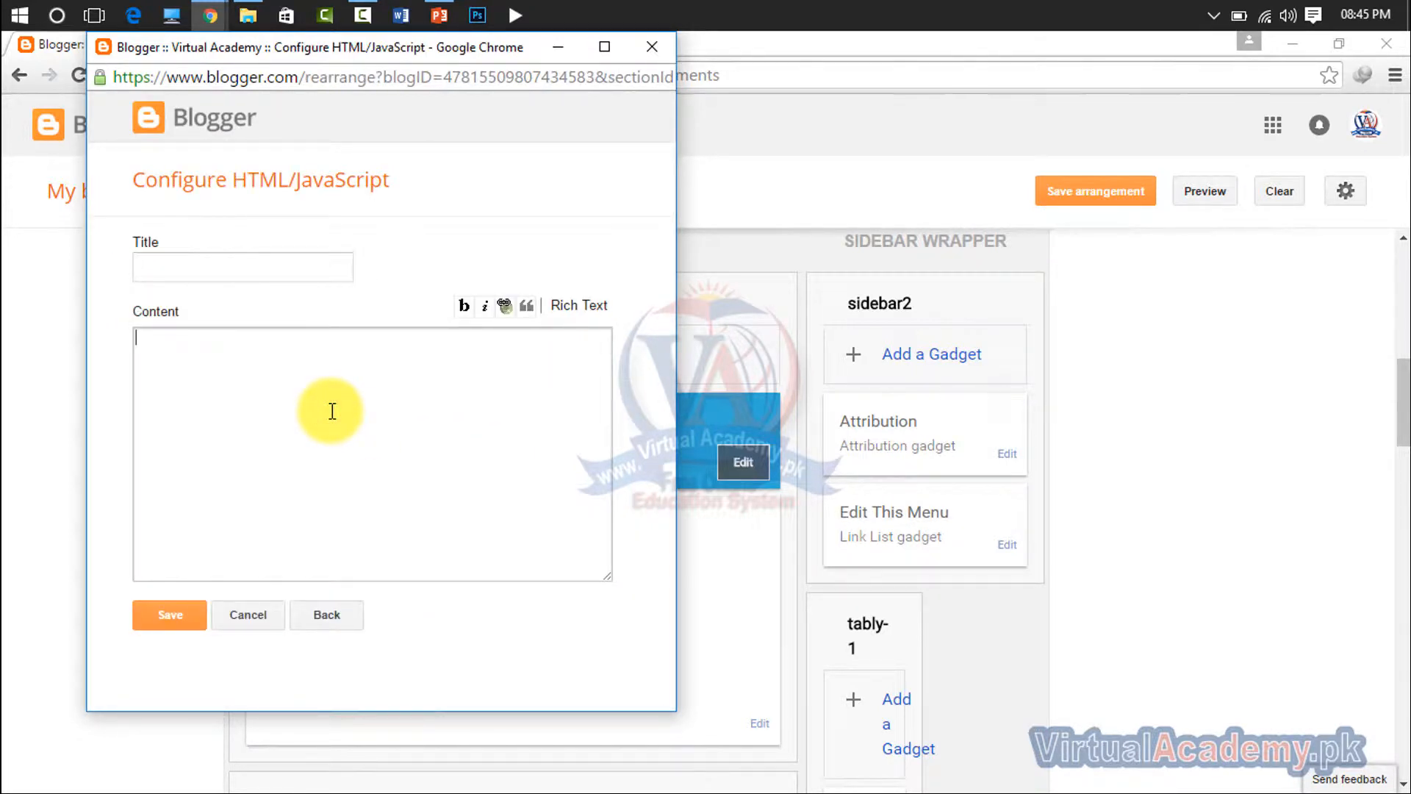
{"action": "key", "text": "ctrl+v"}
{"action": "left_click", "coordinate": [183, 614]}
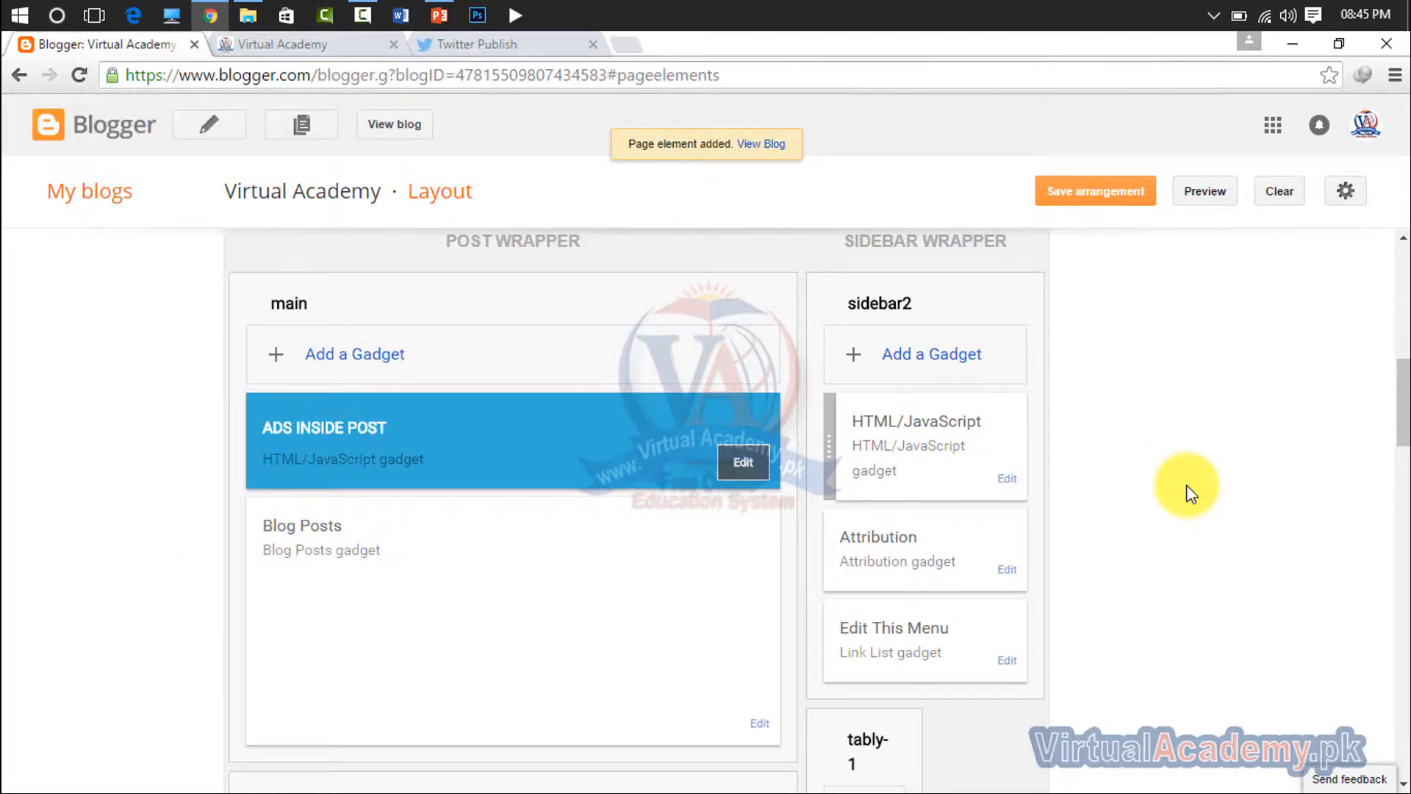
{"action": "left_click", "coordinate": [386, 123]}
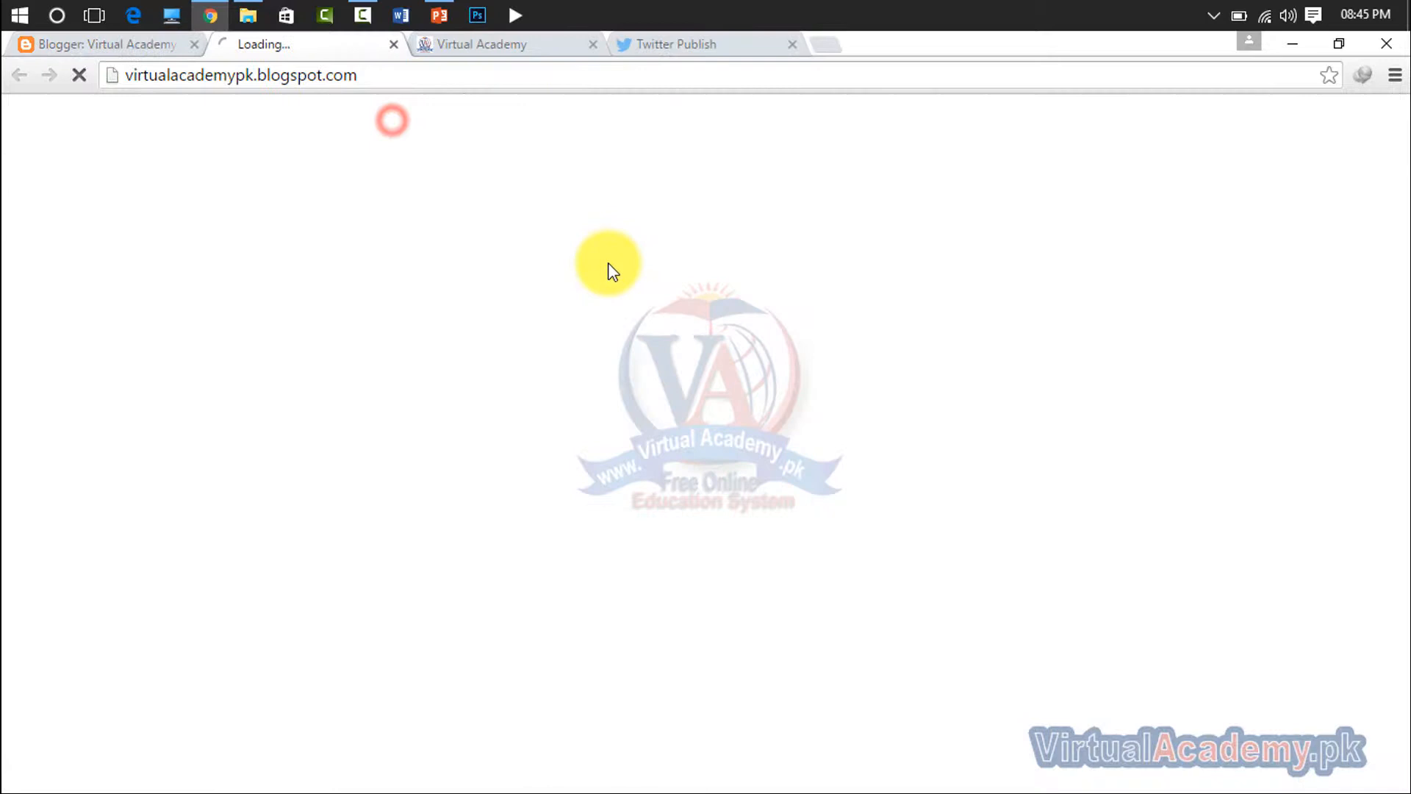
{"action": "left_click", "coordinate": [593, 45]}
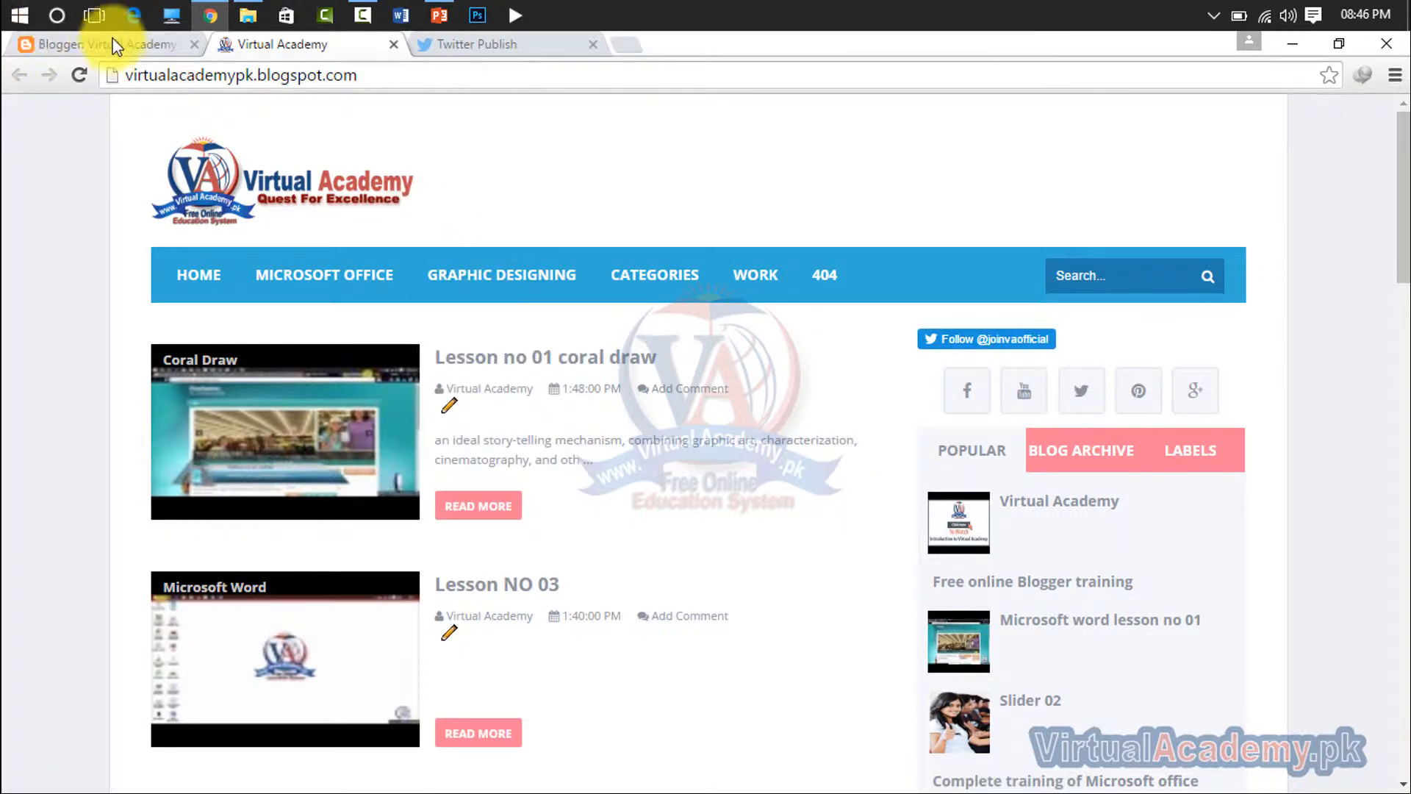
- Return to the Widgets page of the Twitter settings and start creating another Profile widget
{"action": "left_click", "coordinate": [449, 47]}
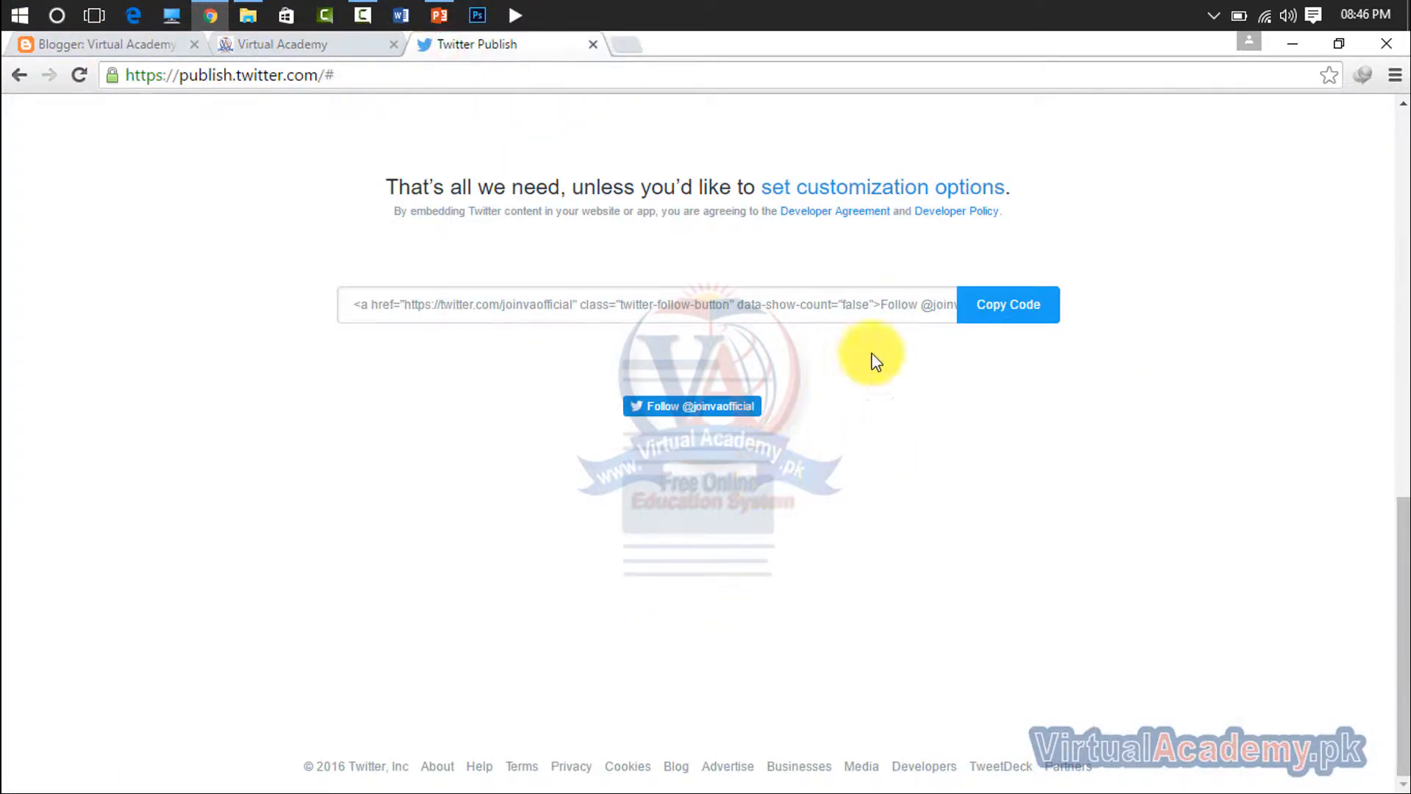
{"action": "left_click", "coordinate": [19, 76]}
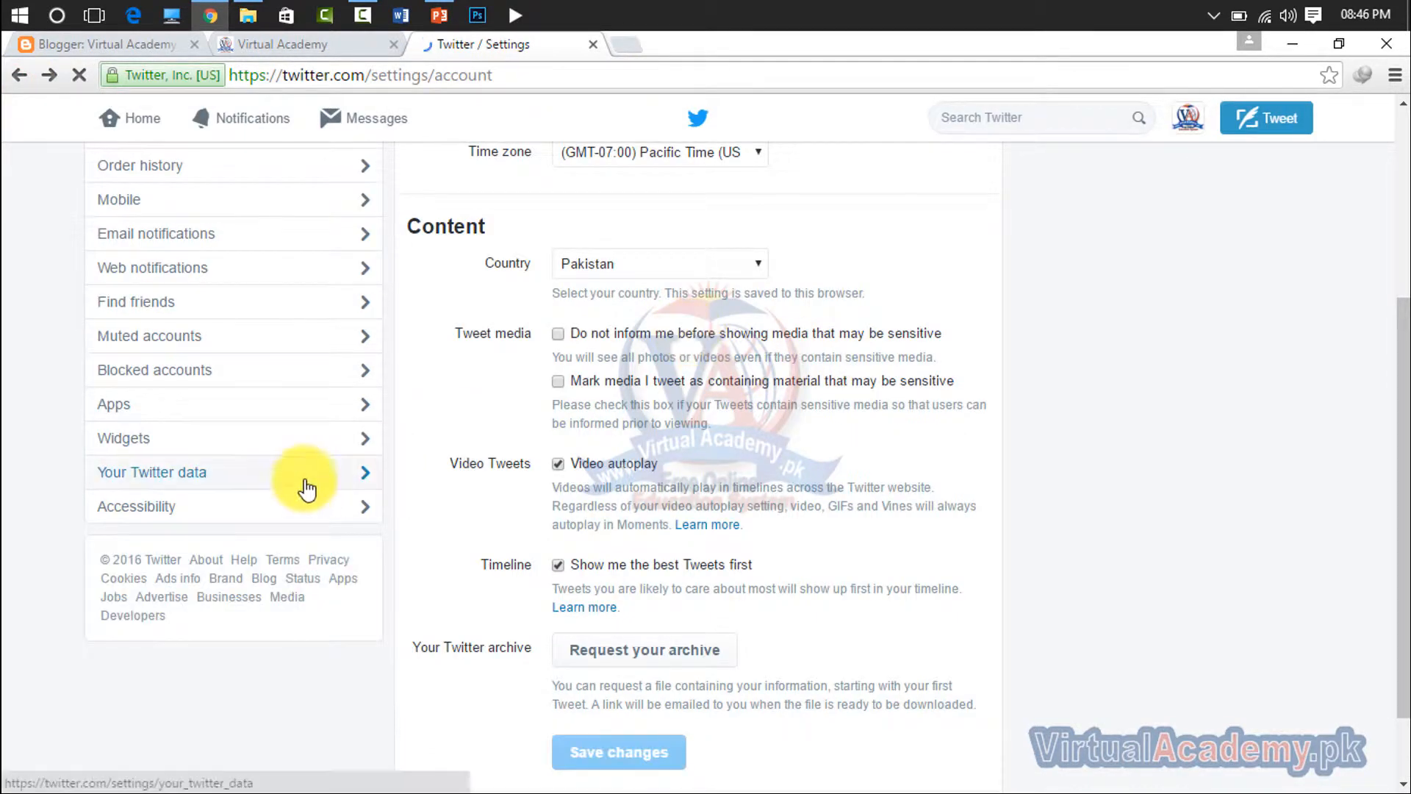
{"action": "left_click", "coordinate": [254, 444]}
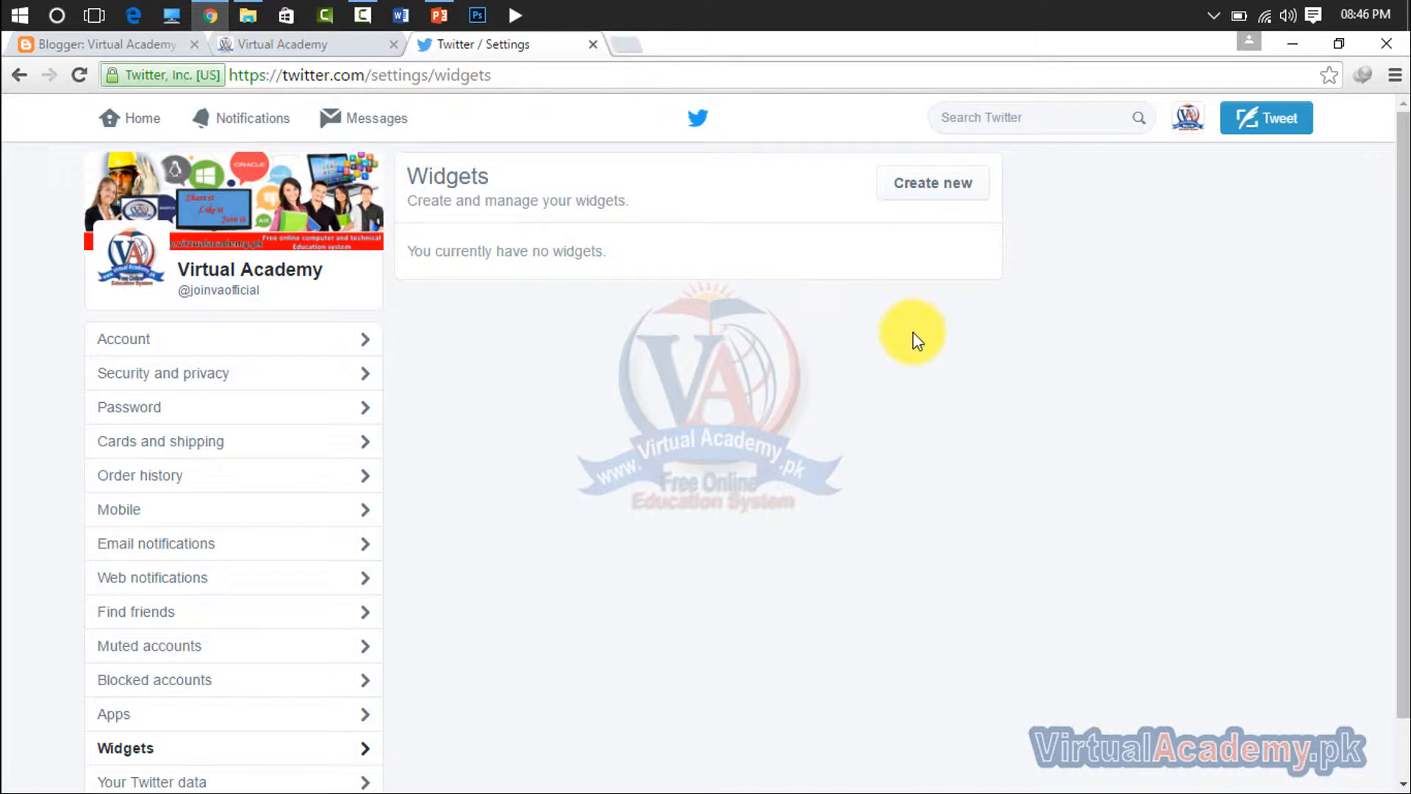
{"action": "left_click", "coordinate": [926, 183]}
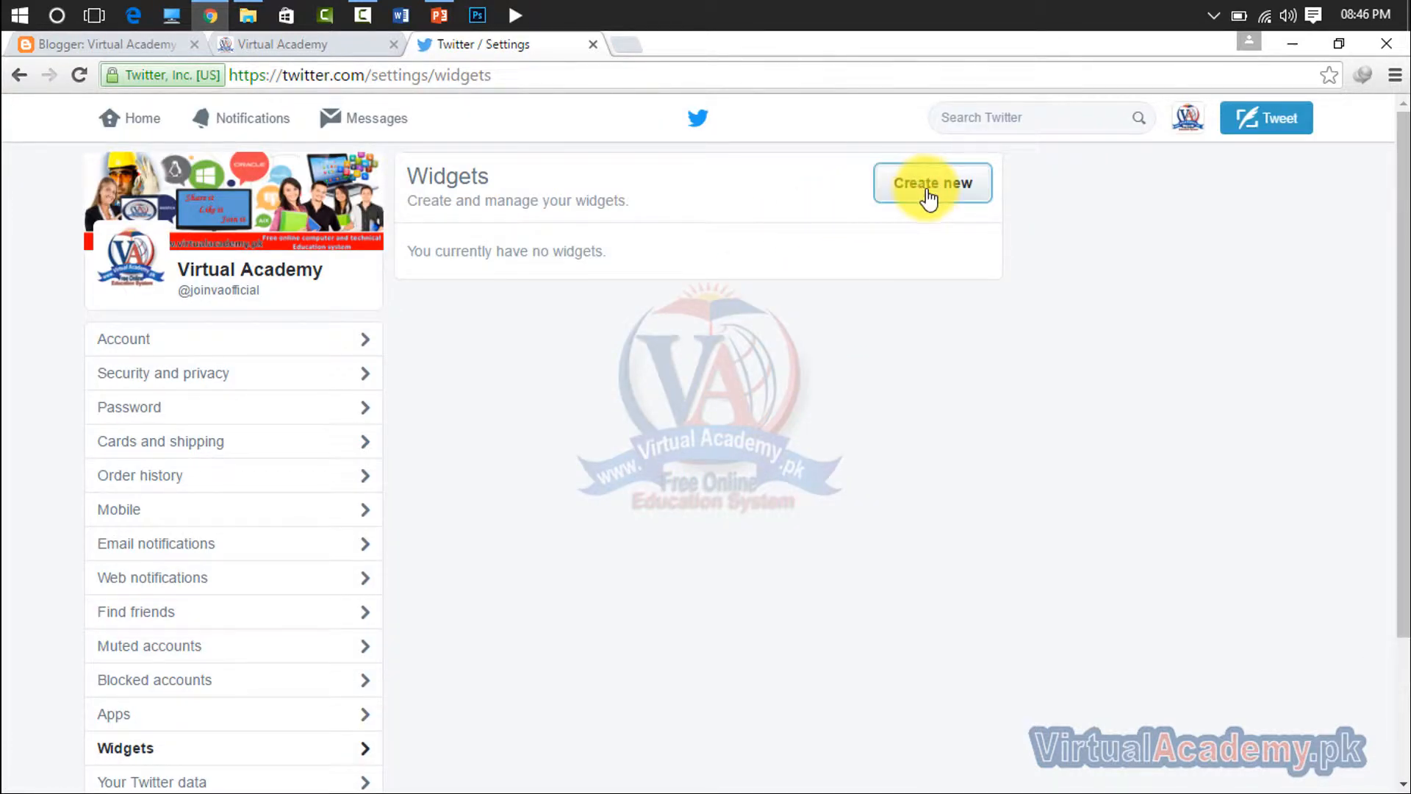
{"action": "left_click", "coordinate": [915, 226]}
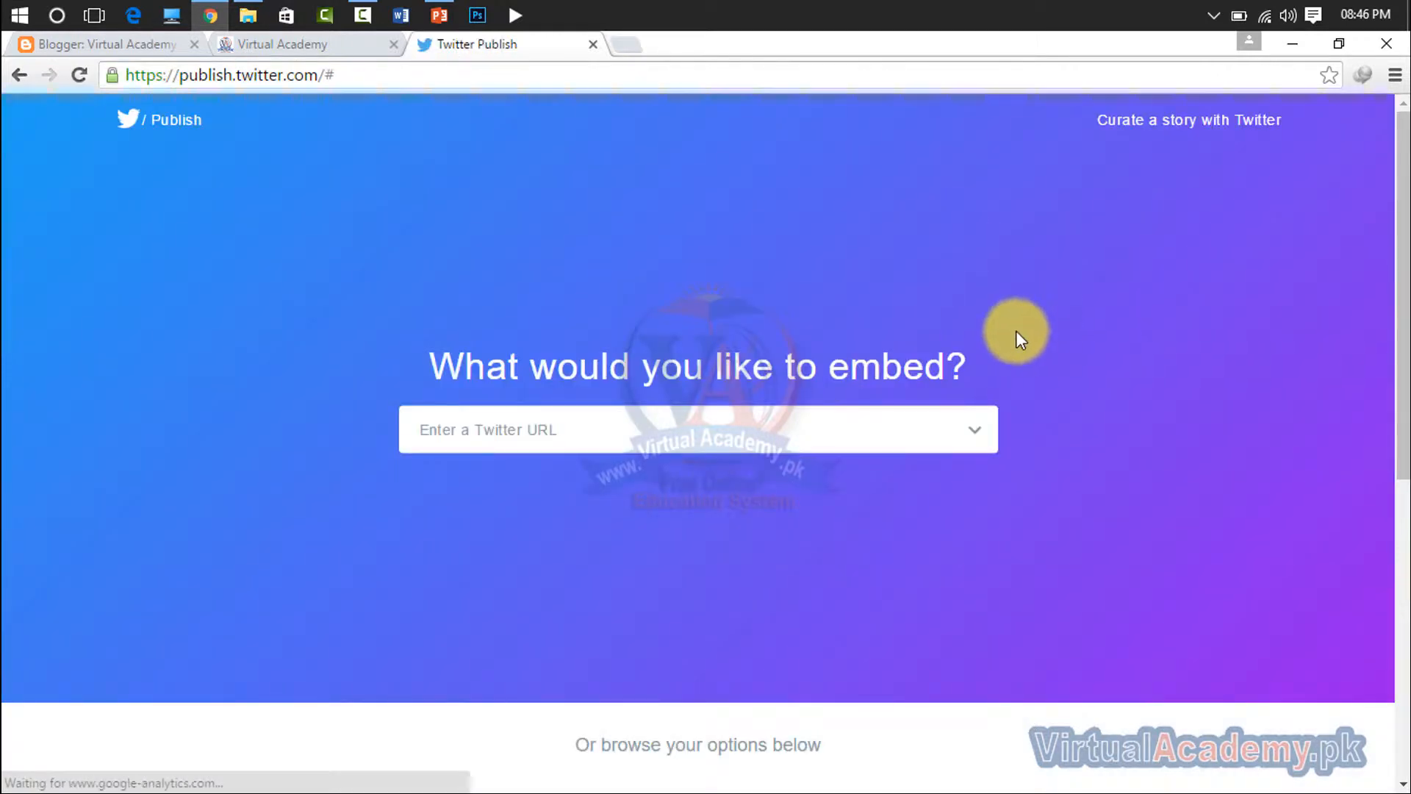
- Open twitter.com in a new tab and copy the URL of the Virtual Academy profile page
{"action": "left_click", "coordinate": [726, 425]}
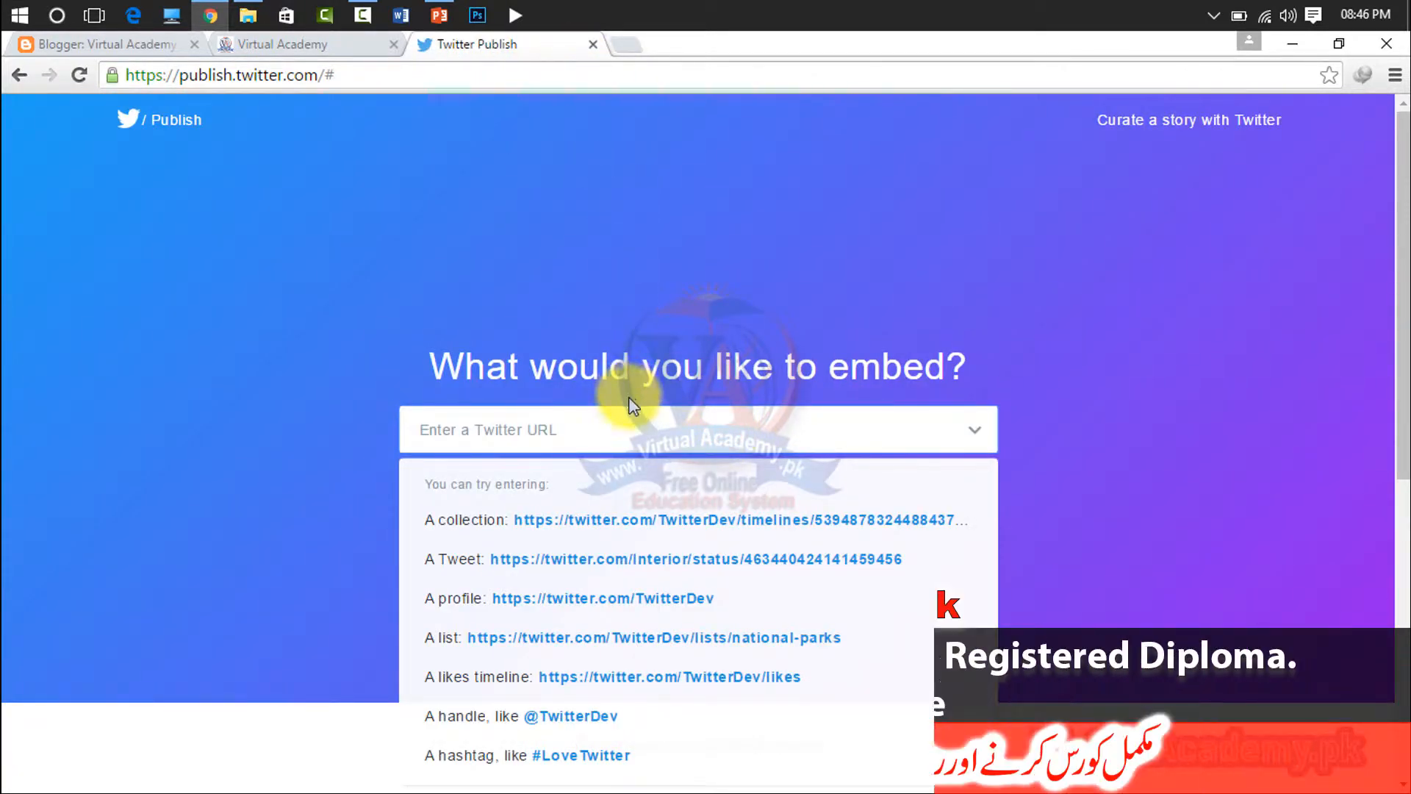
{"action": "left_click", "coordinate": [626, 44]}
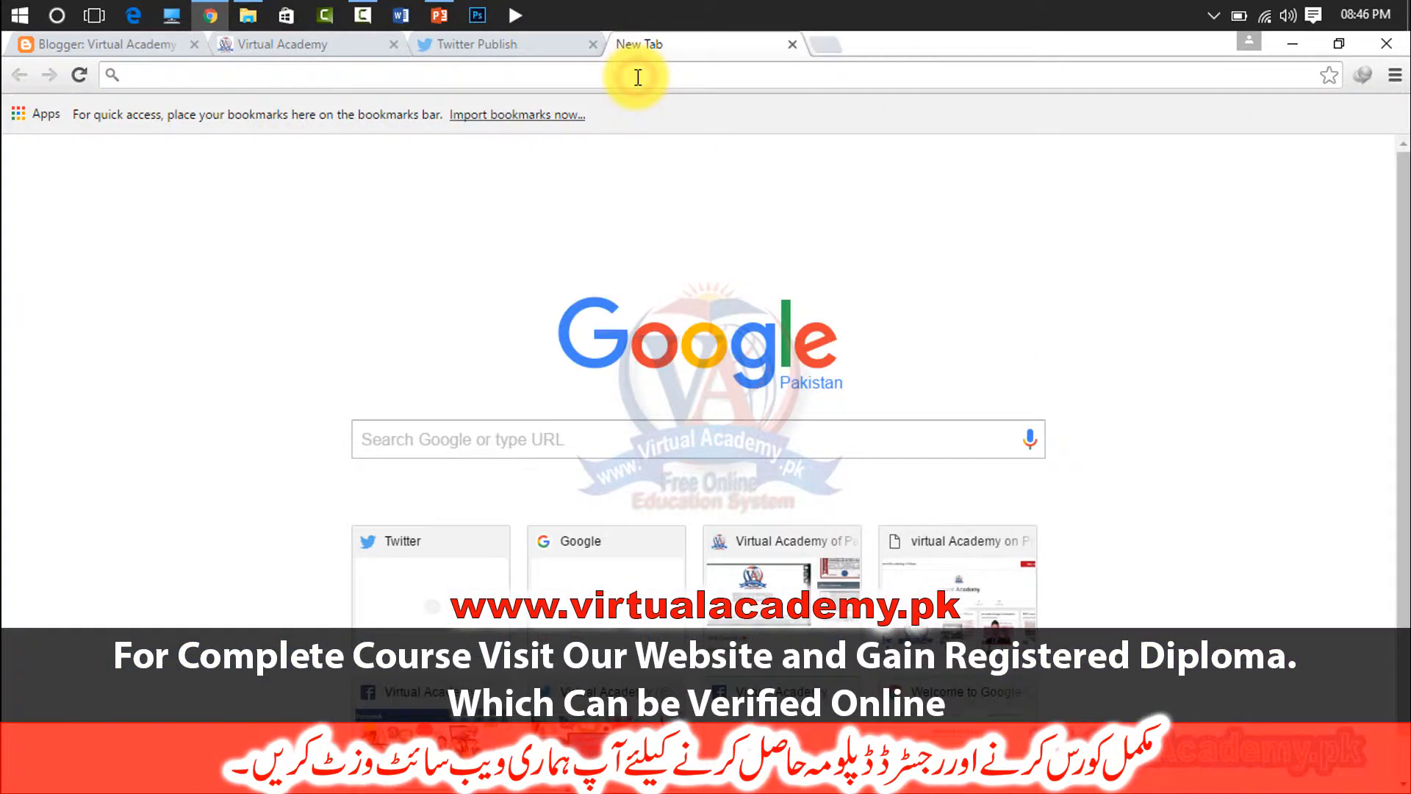
{"action": "type", "text": "twitter.com"}
{"action": "key", "text": "Return"}
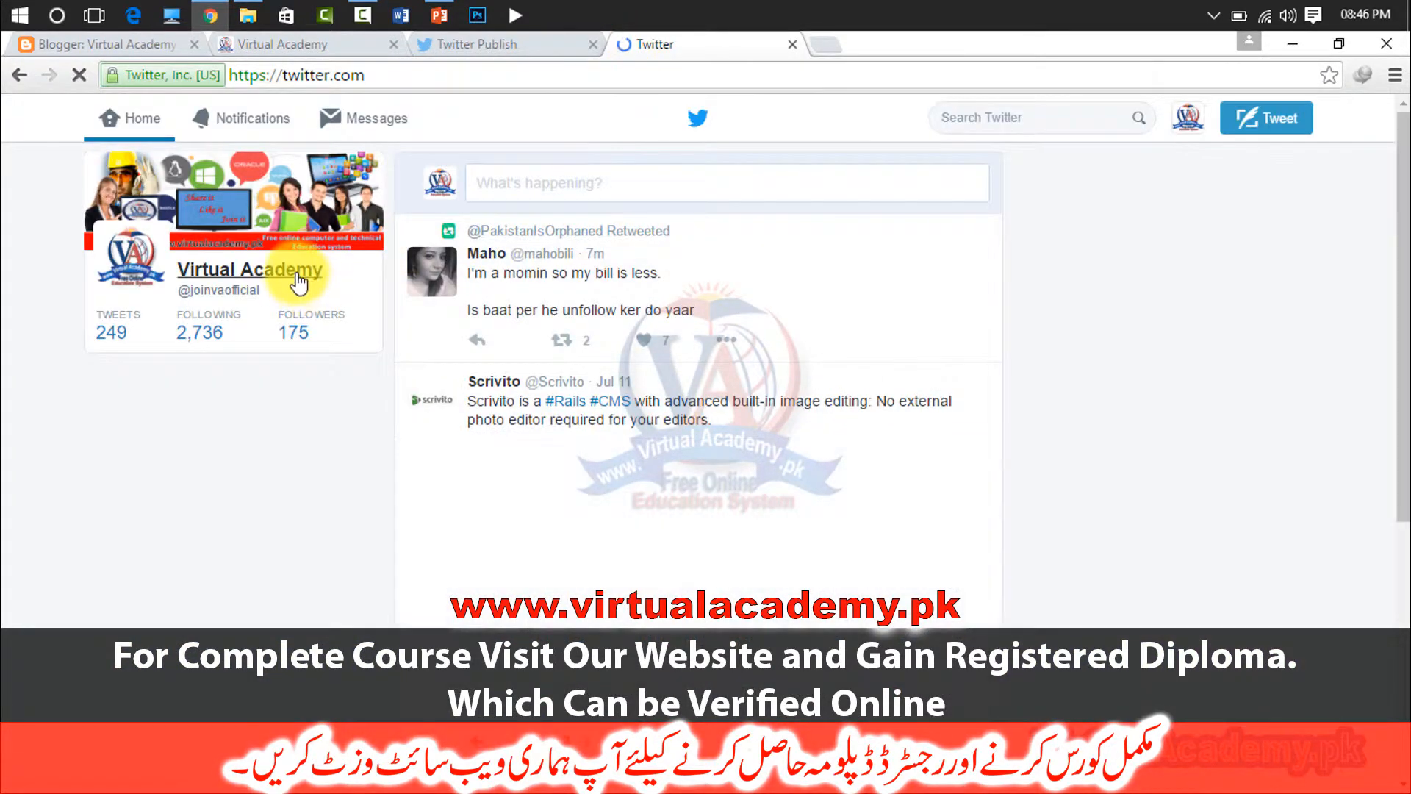
{"action": "left_click", "coordinate": [609, 75]}
{"action": "key", "text": "ctrl+c"}
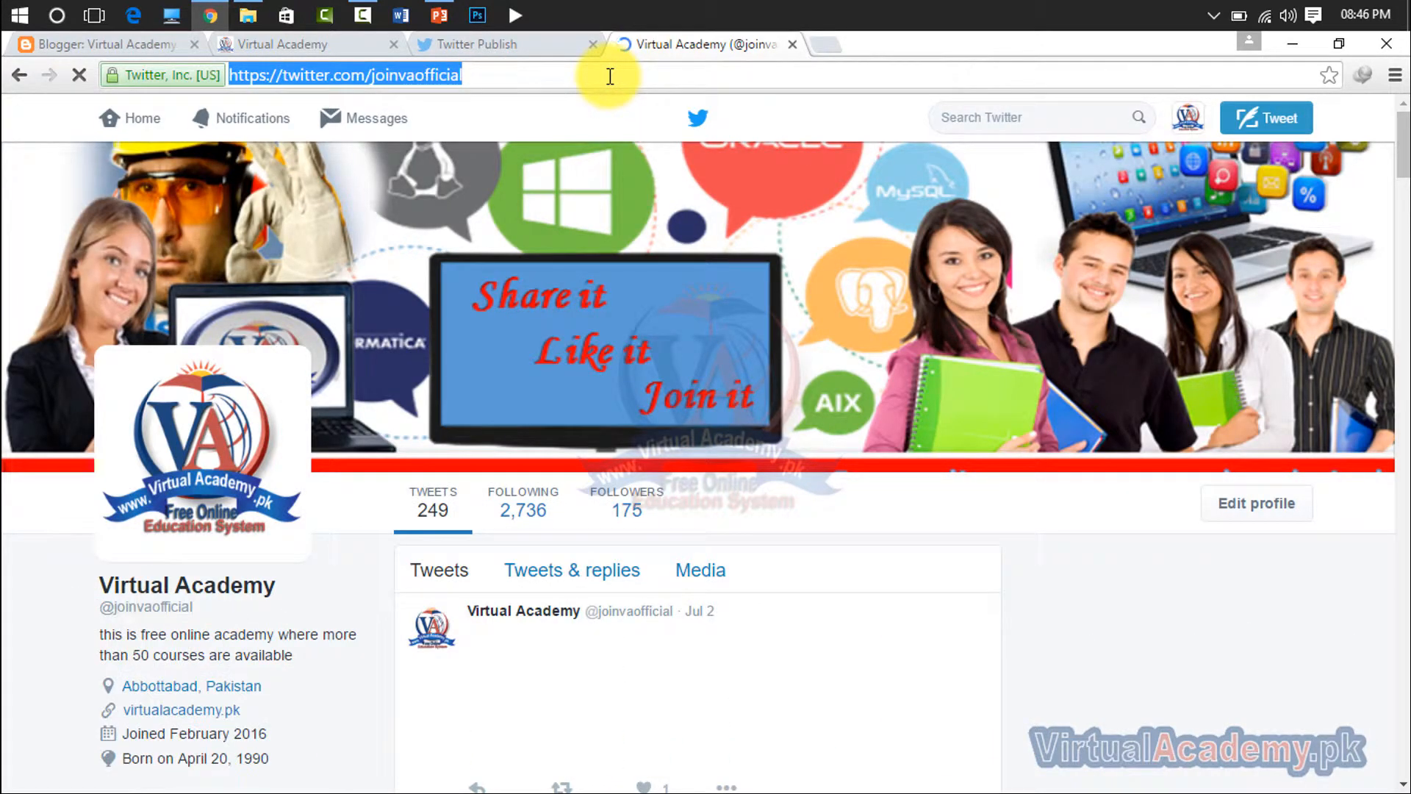
{"action": "left_click", "coordinate": [531, 48]}
{"action": "left_click", "coordinate": [677, 413]}
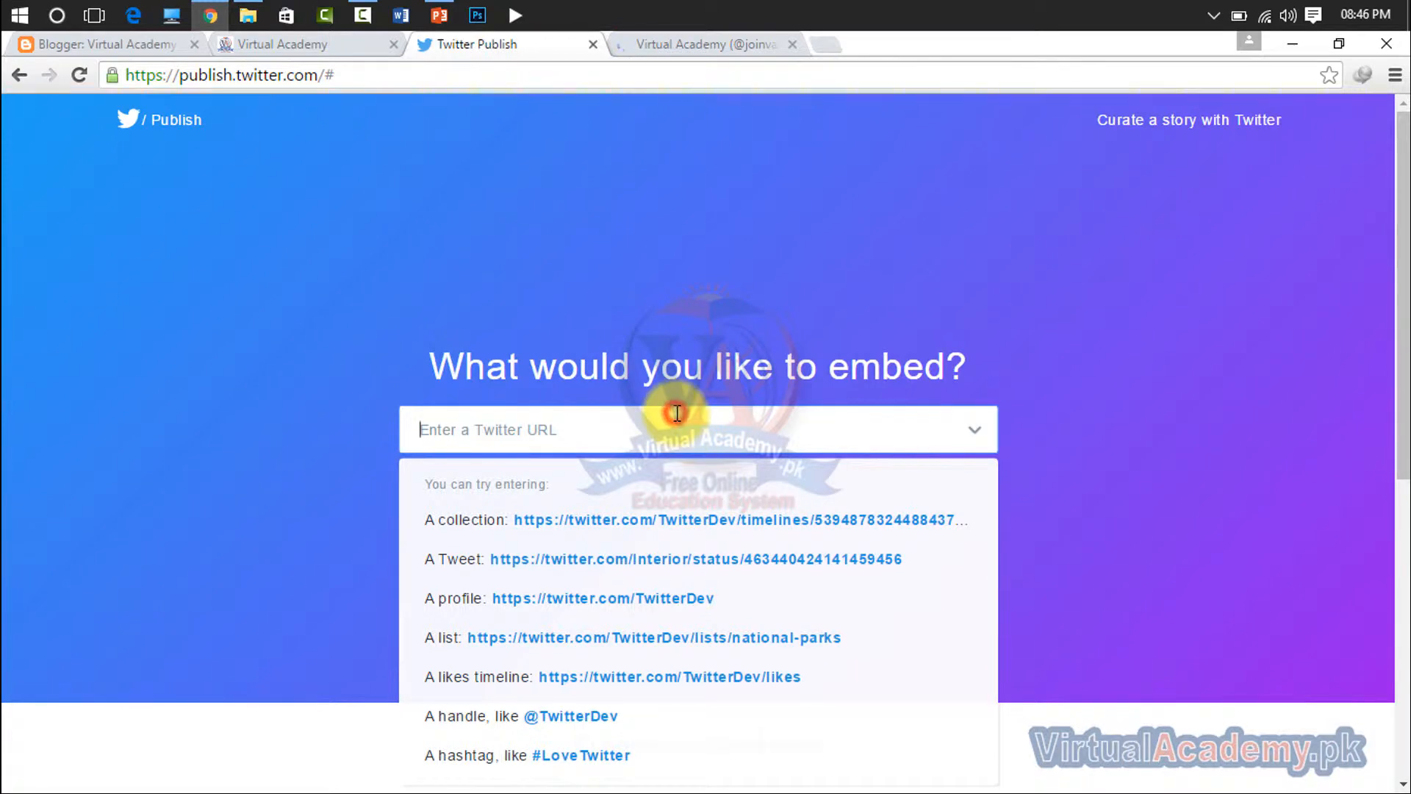
{"action": "key", "text": "ctrl+v"}
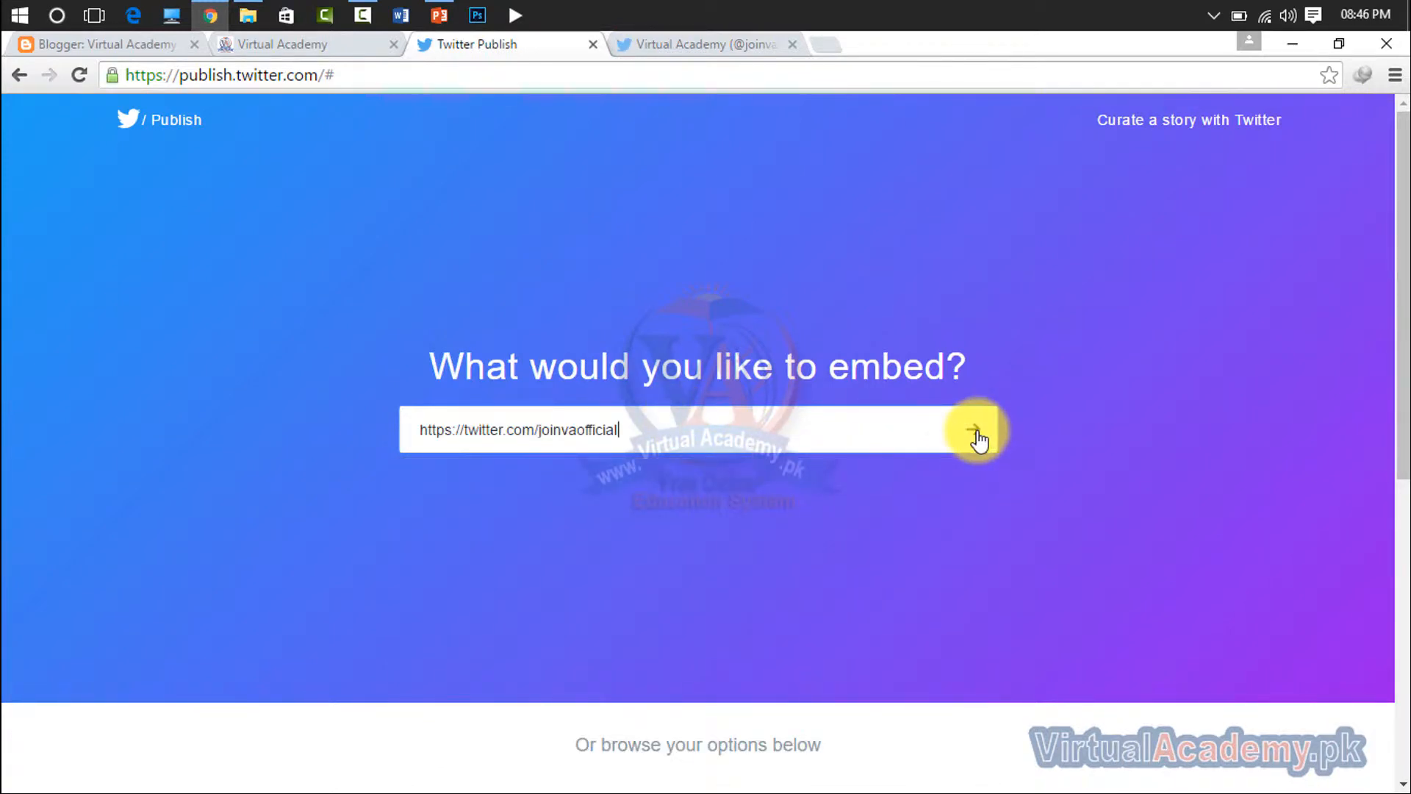
{"action": "left_click", "coordinate": [975, 432]}
{"action": "scroll", "coordinate": [979, 441], "scroll_direction": "down", "scroll_amount": 2}
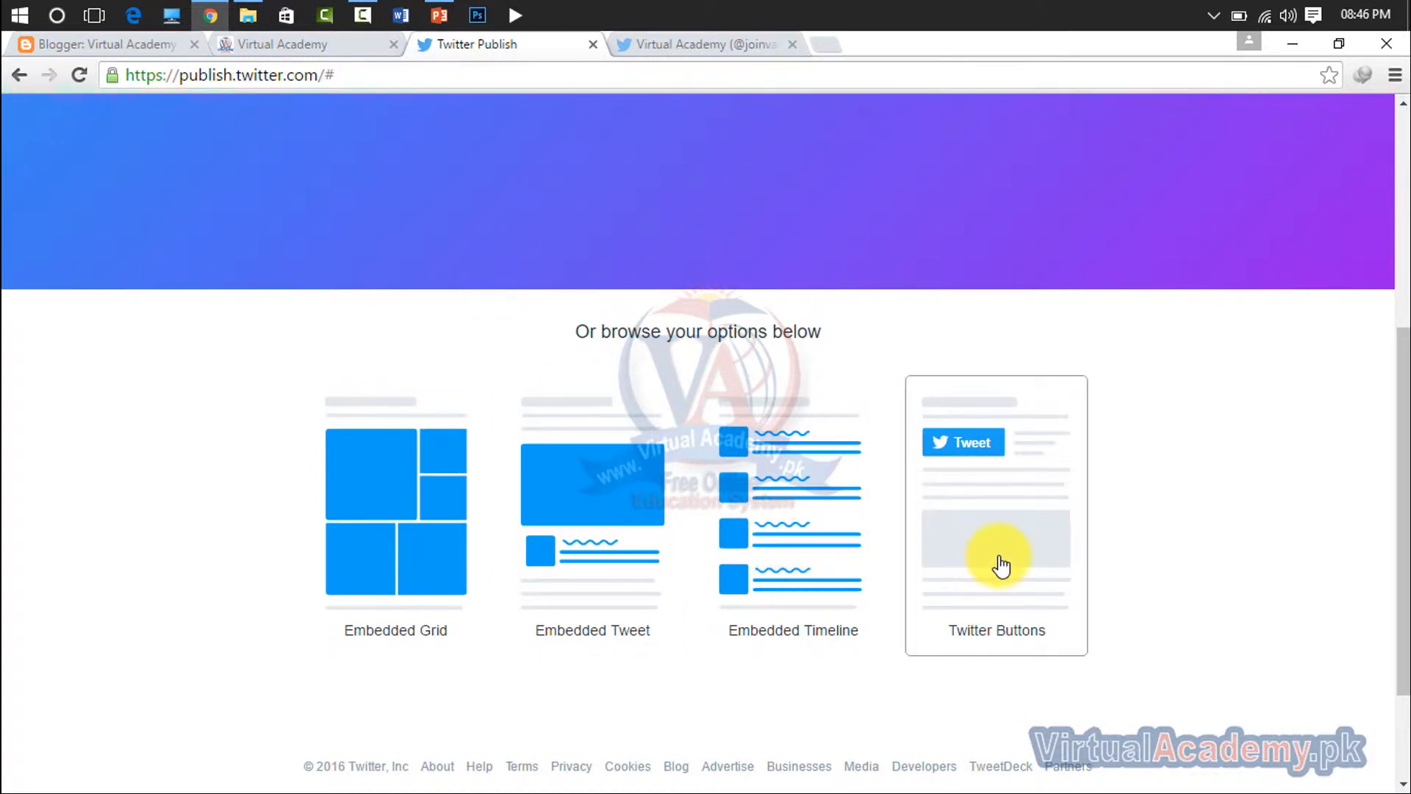
- Try to preview an Embedded Tweet using the Virtual Academy profile URL
{"action": "left_click", "coordinate": [603, 536]}
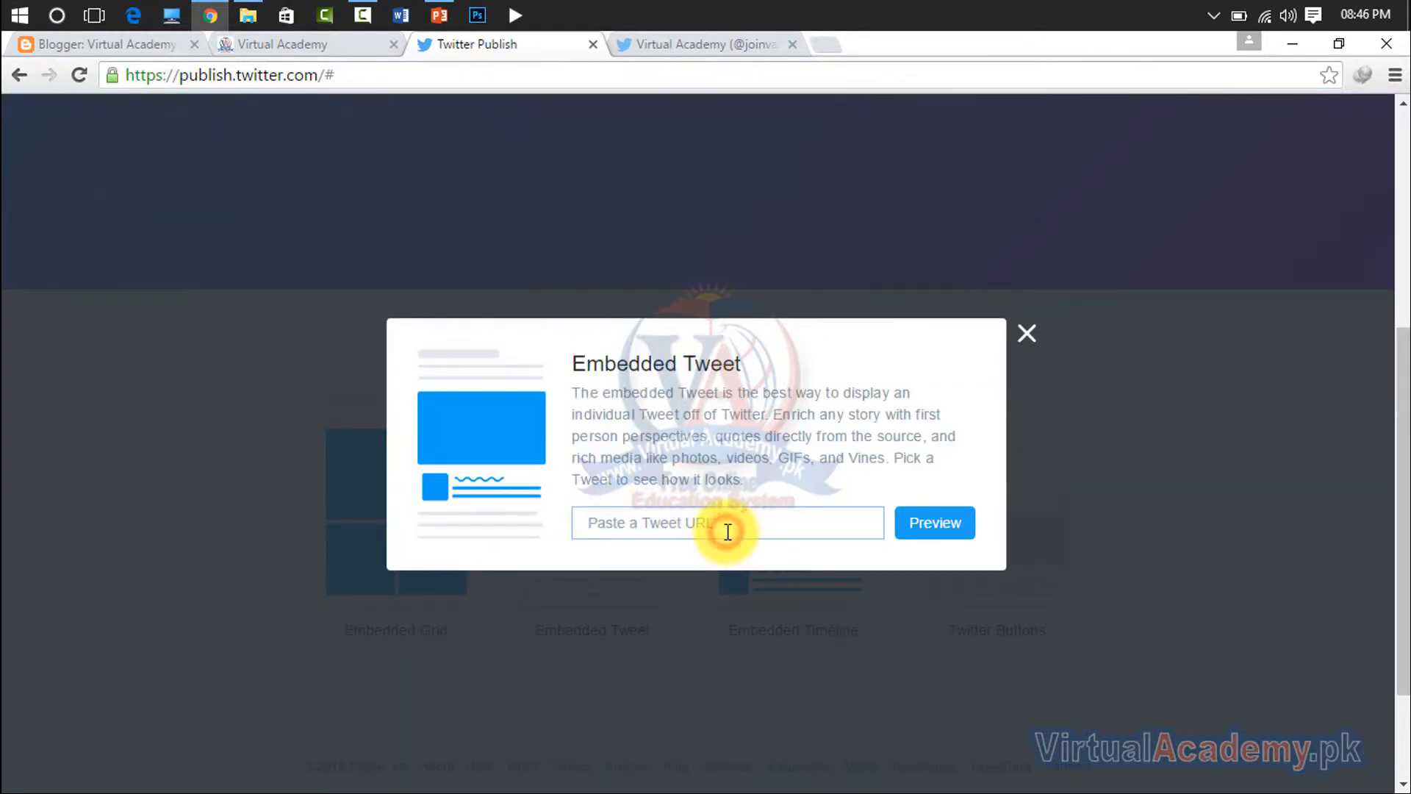
{"action": "key", "text": "ctrl+v"}
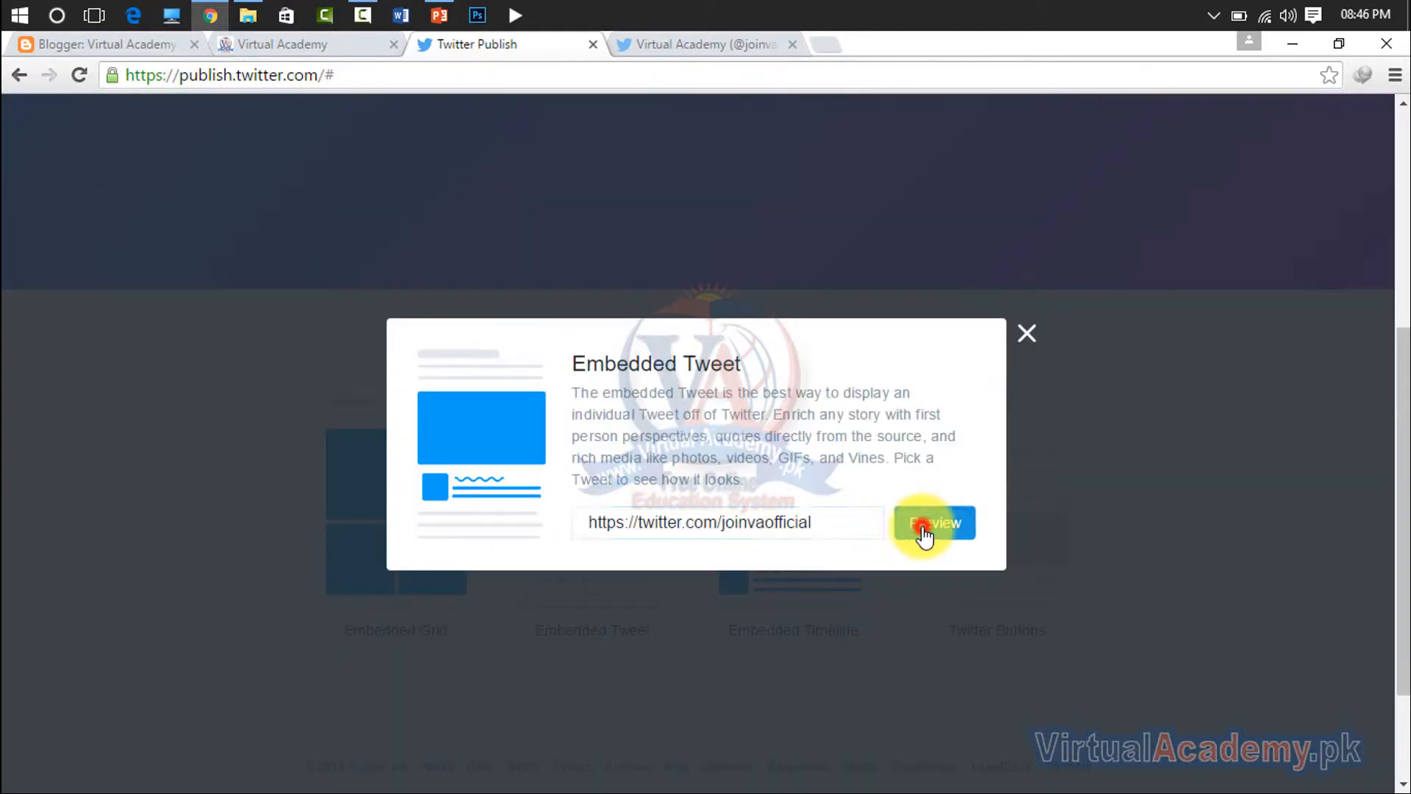
{"action": "left_click", "coordinate": [923, 528]}
{"action": "left_click", "coordinate": [933, 397]}
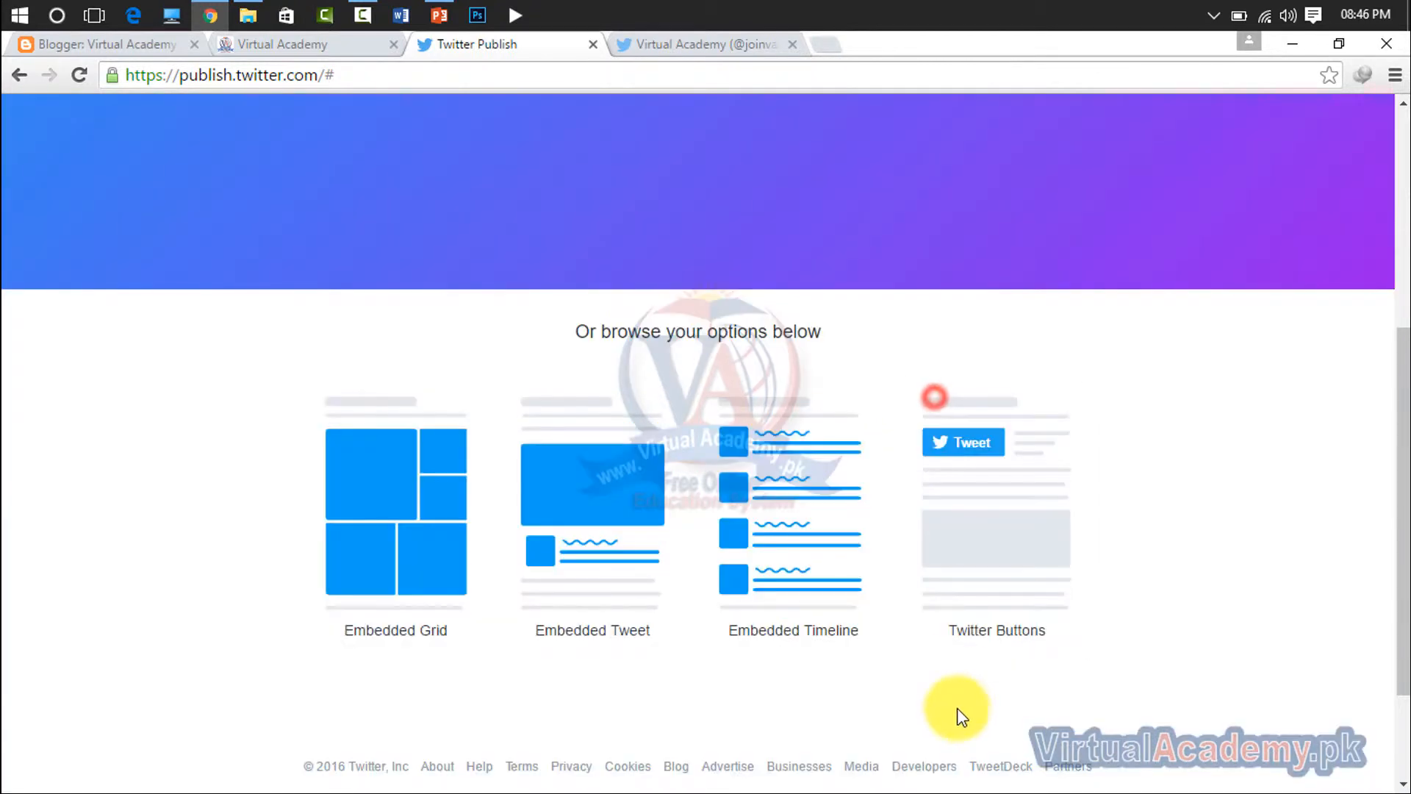
- Resubmit the profile URL, choose Embedded Timeline as the display option, and copy the generated embed code
{"action": "scroll", "coordinate": [742, 673], "scroll_direction": "up", "scroll_amount": 6}
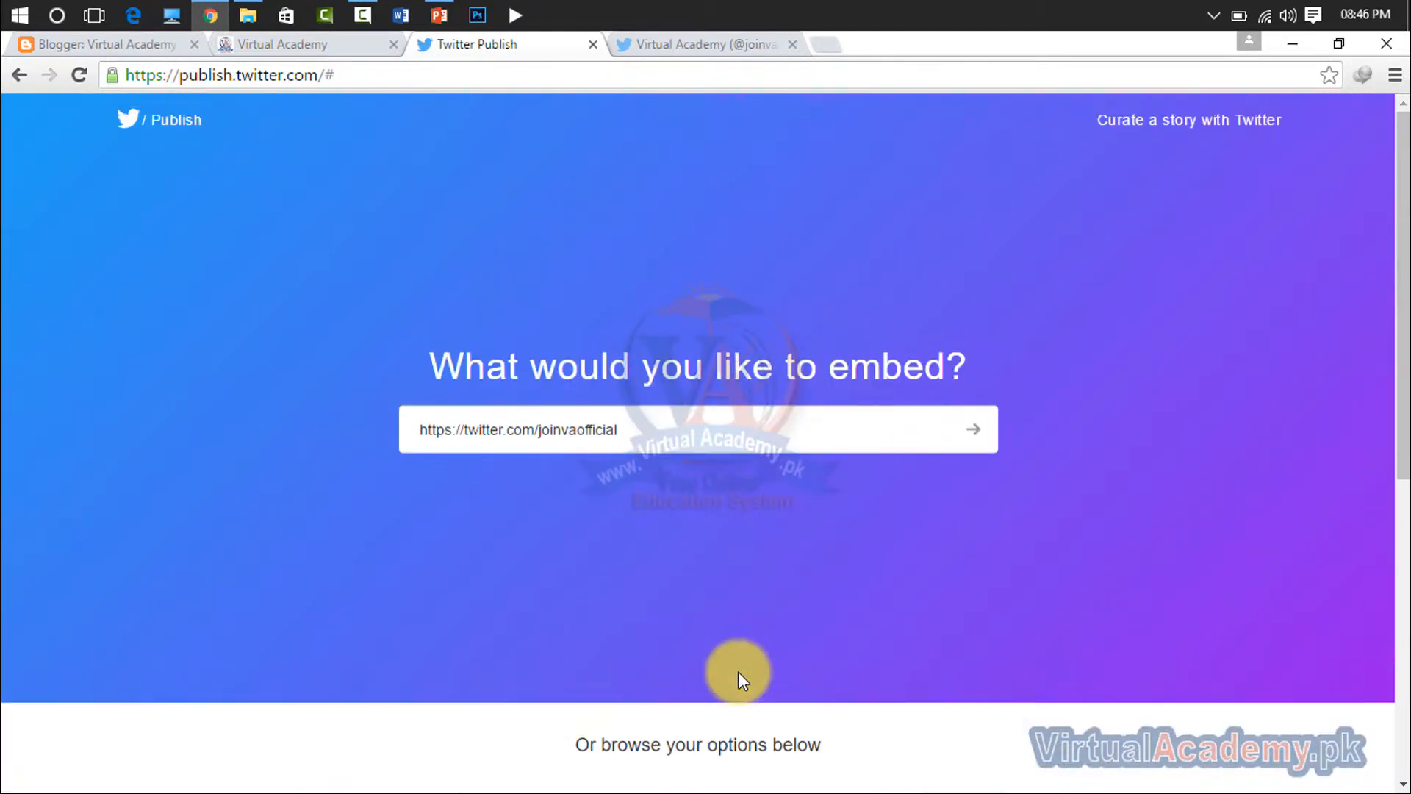
{"action": "left_click", "coordinate": [983, 449]}
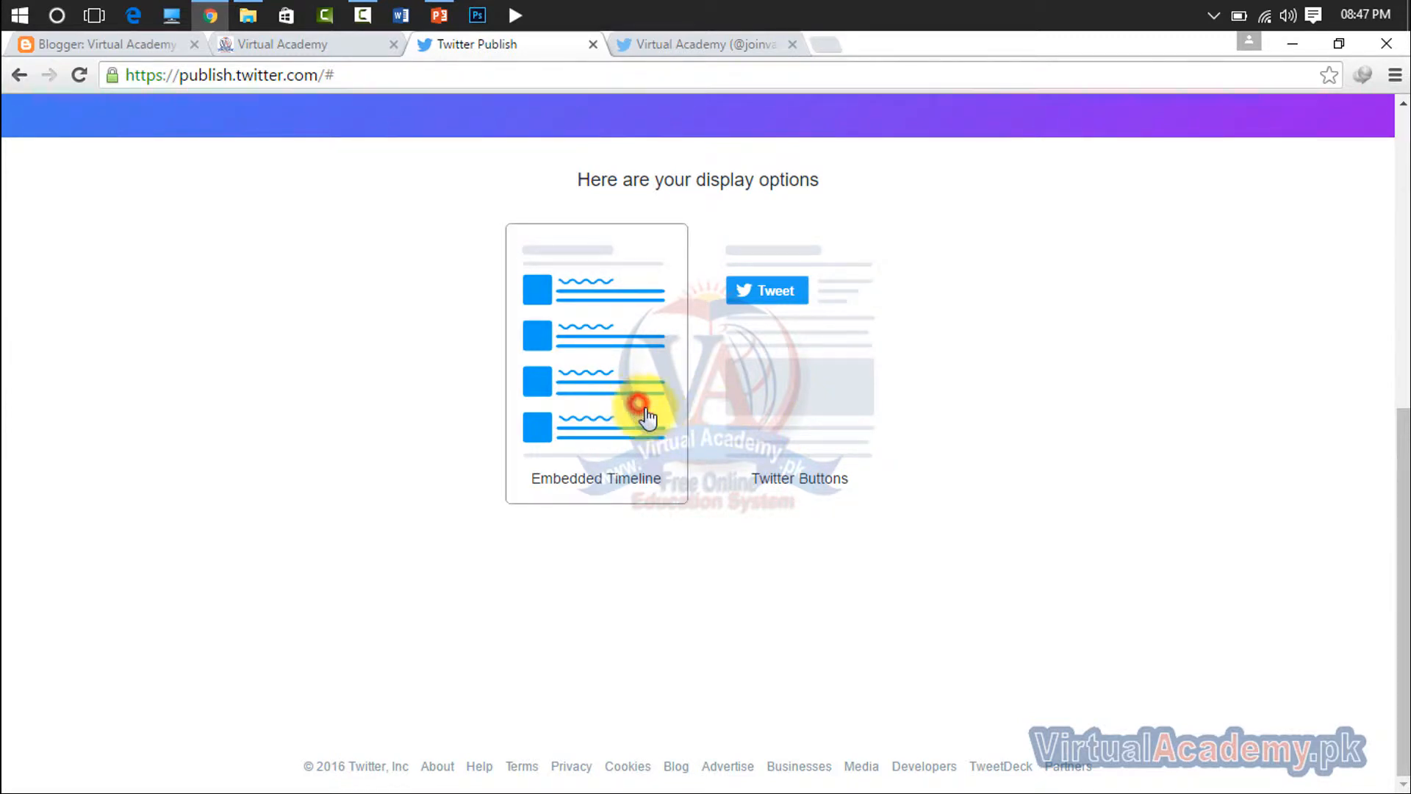
{"action": "left_click", "coordinate": [647, 417]}
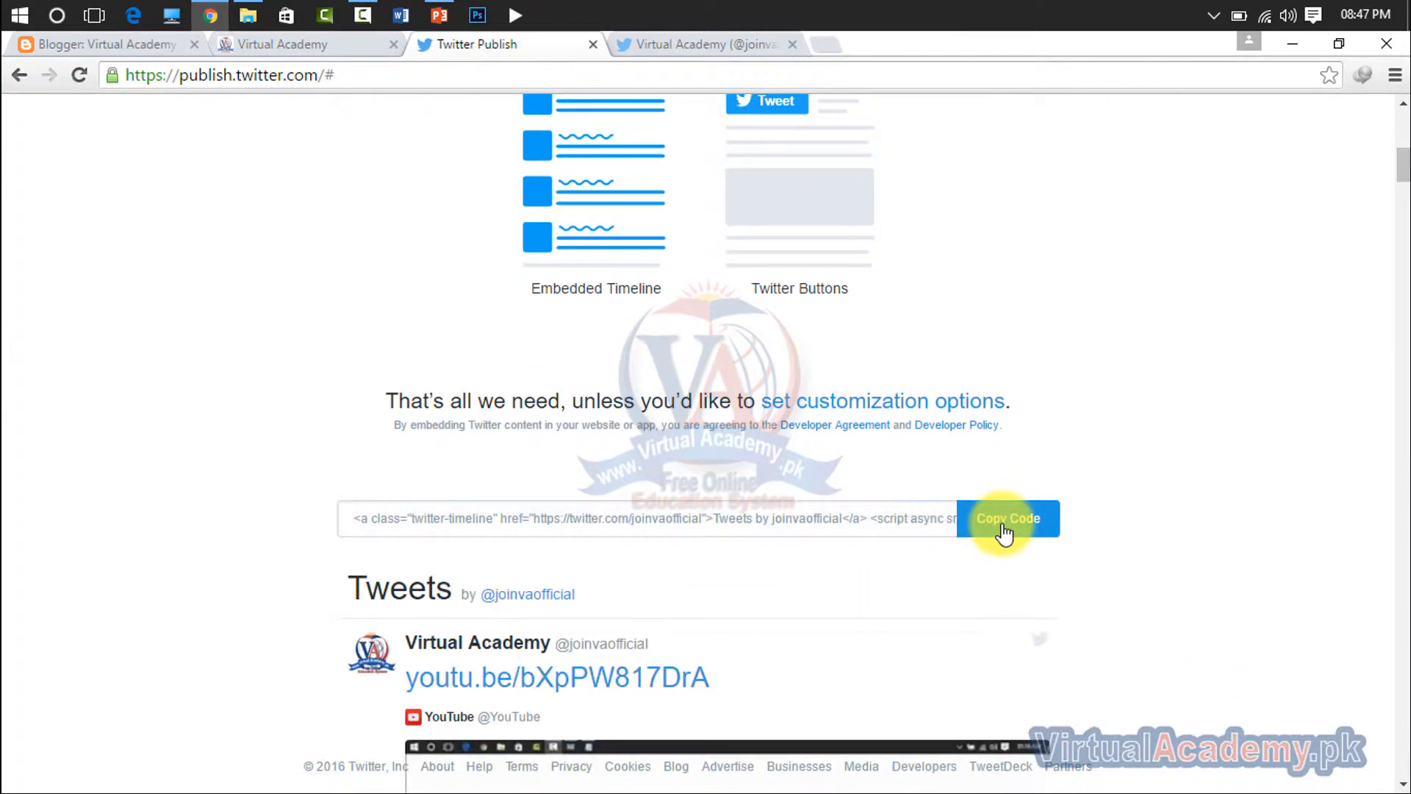
{"action": "left_click", "coordinate": [1003, 526]}
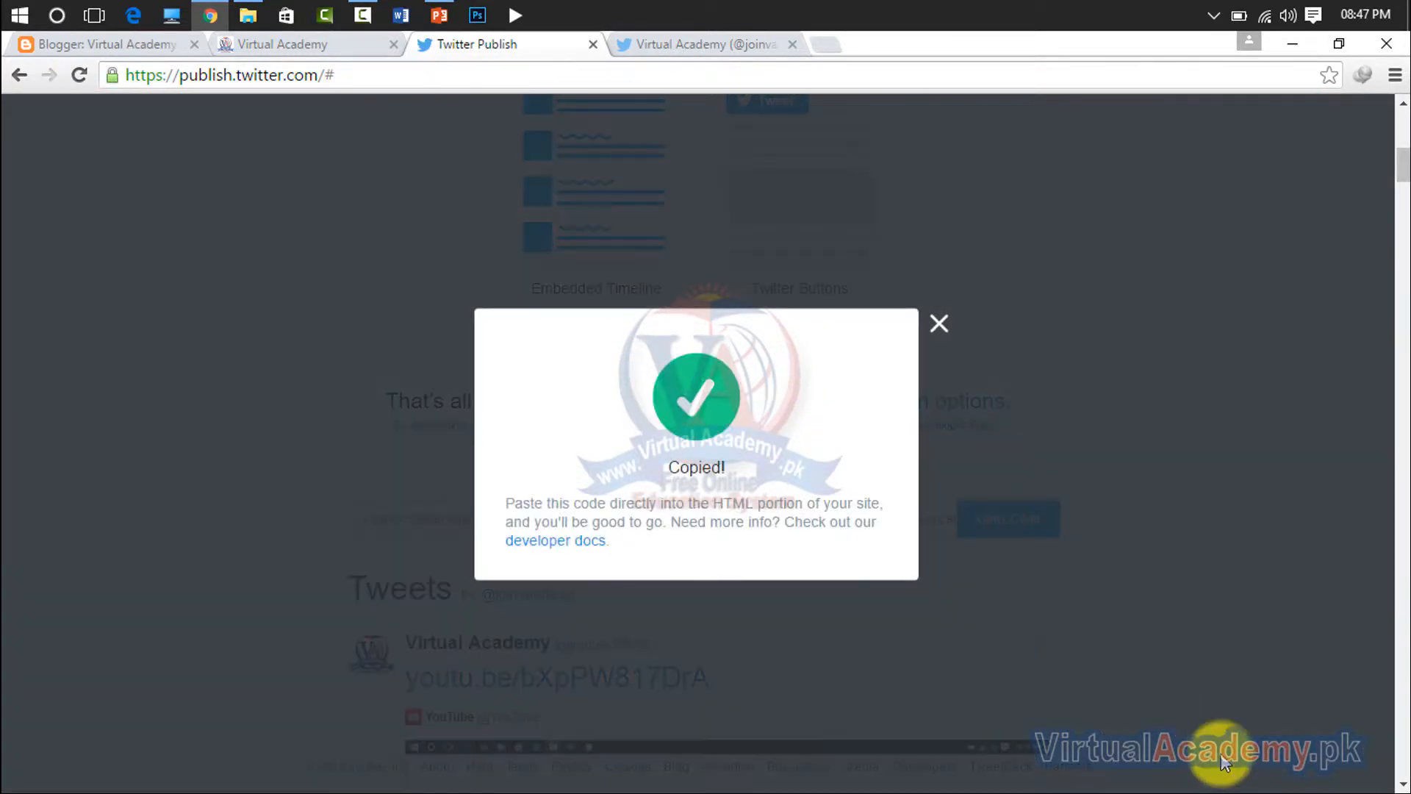
{"action": "left_click", "coordinate": [938, 327]}
- Review the timeline preview through to its end and copy the Embedded Timeline code again
{"action": "scroll", "coordinate": [863, 551], "scroll_direction": "down", "scroll_amount": 15}
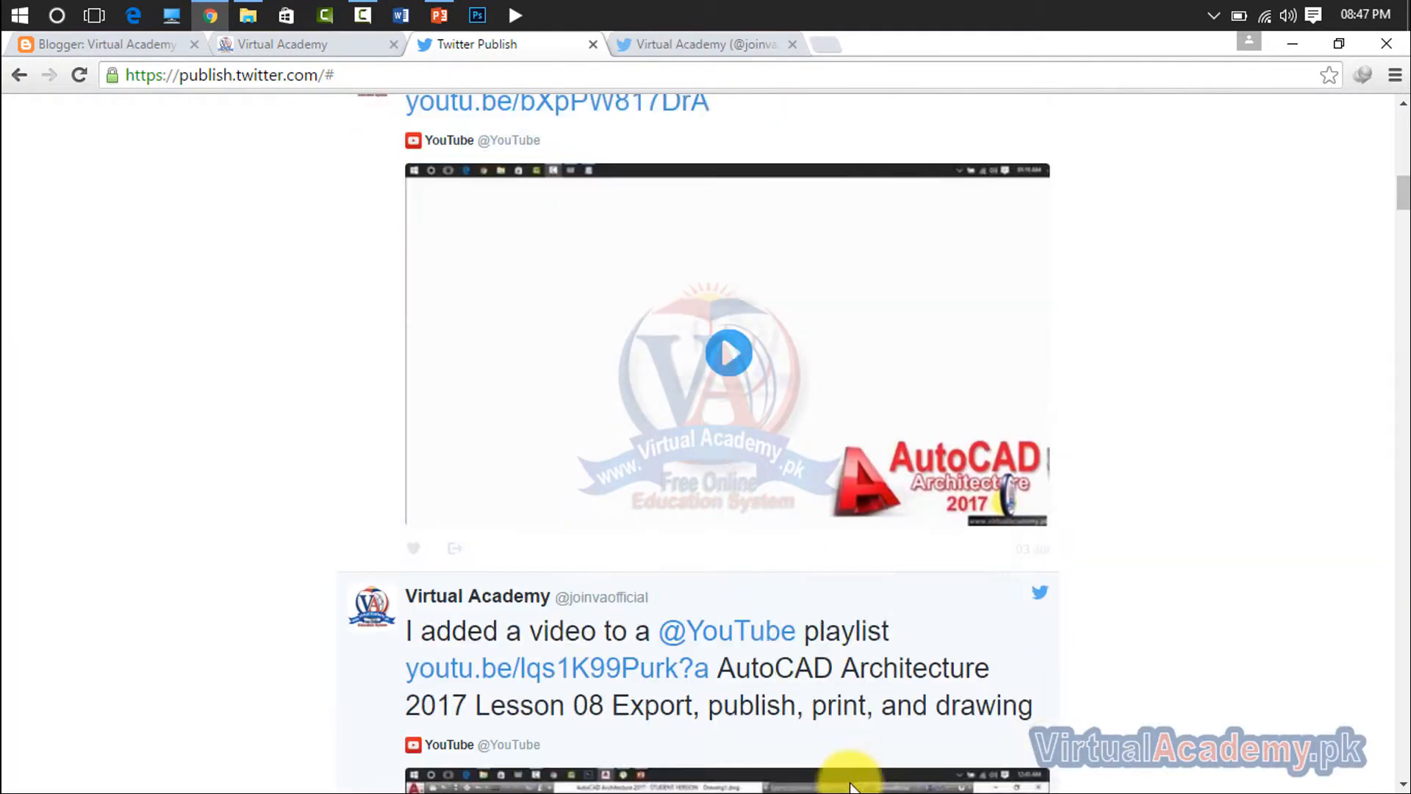
{"action": "scroll", "coordinate": [852, 780], "scroll_direction": "down", "scroll_amount": 10}
{"action": "left_click_drag", "start_coordinate": [1400, 332], "coordinate": [1405, 784]}
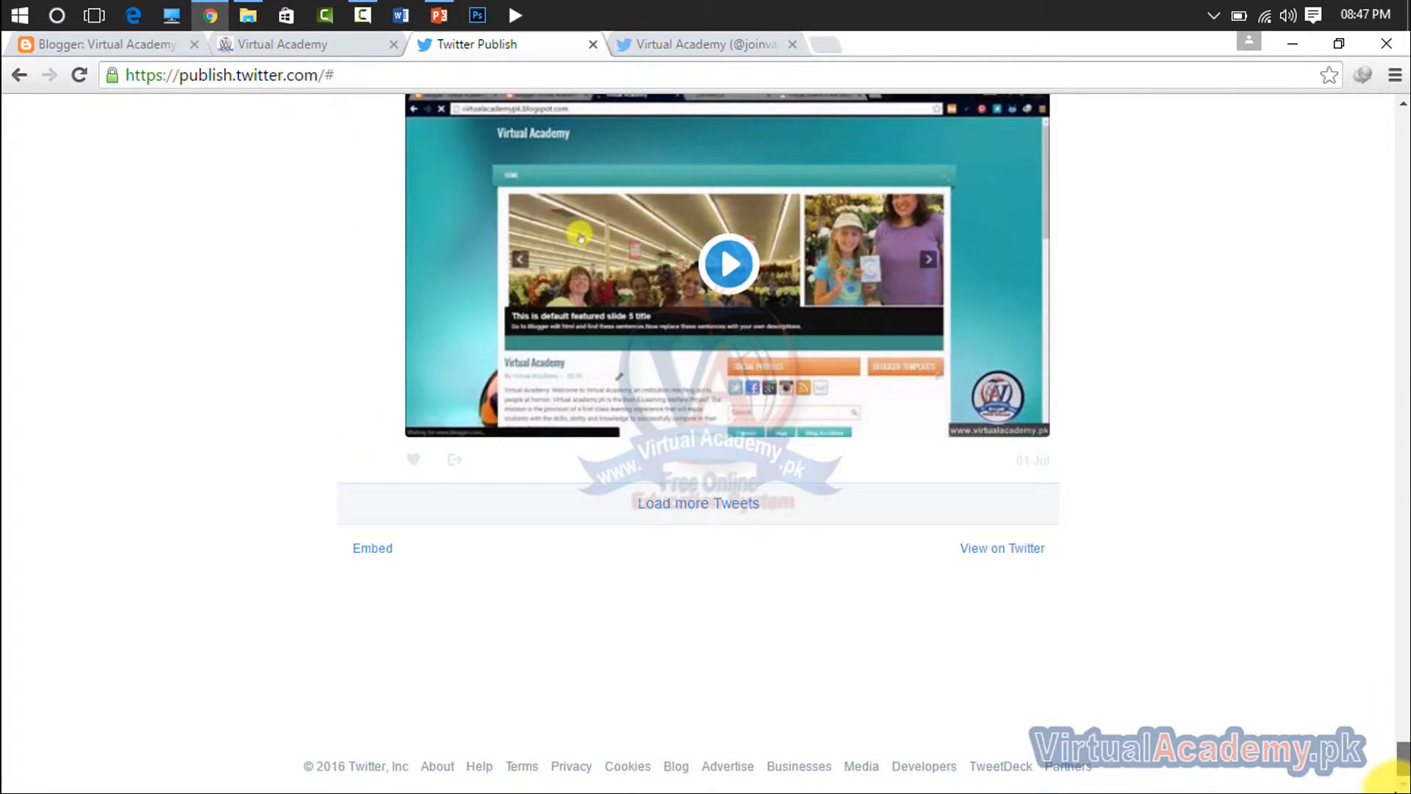
{"action": "left_click_drag", "start_coordinate": [1398, 716], "coordinate": [1386, 356]}
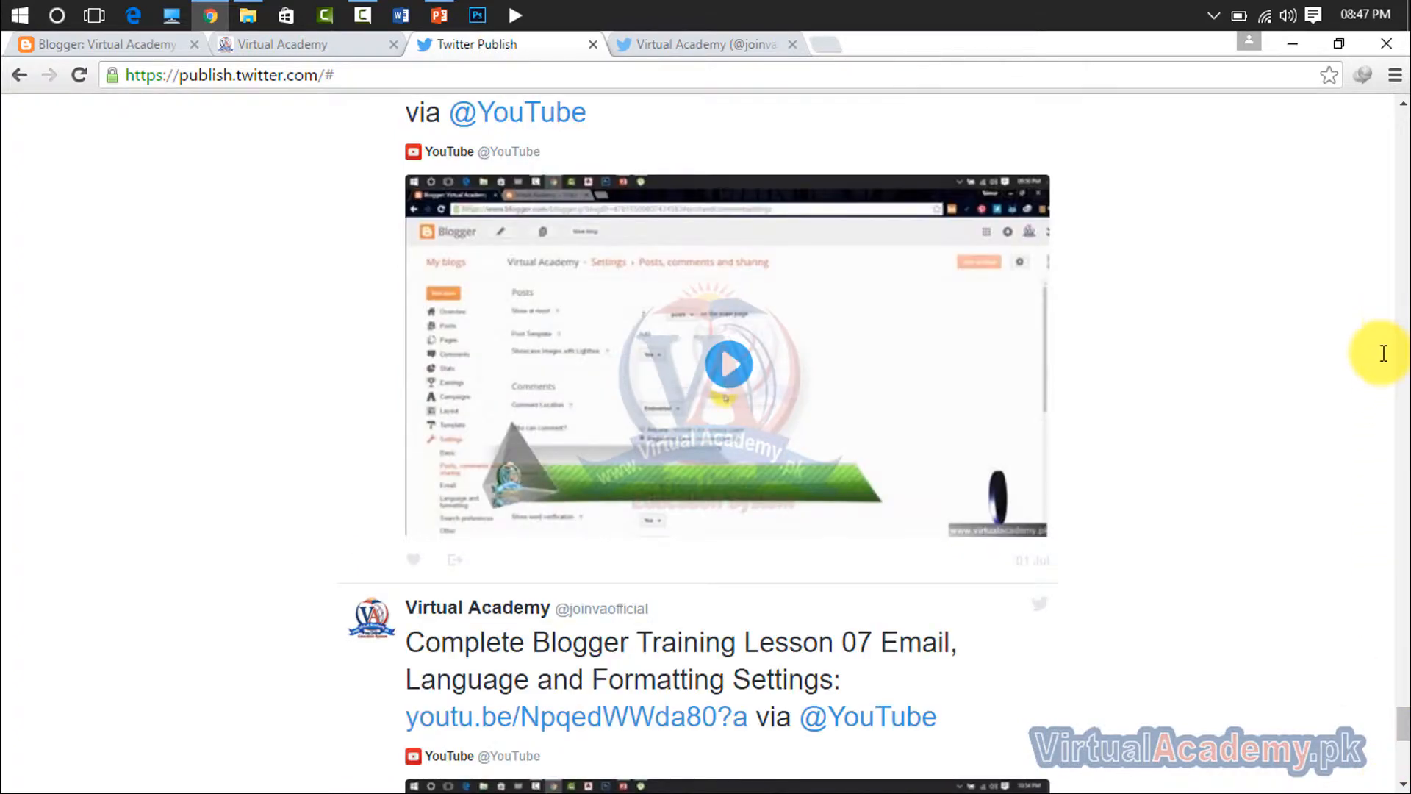
{"action": "left_click_drag", "start_coordinate": [1402, 728], "coordinate": [1405, 169]}
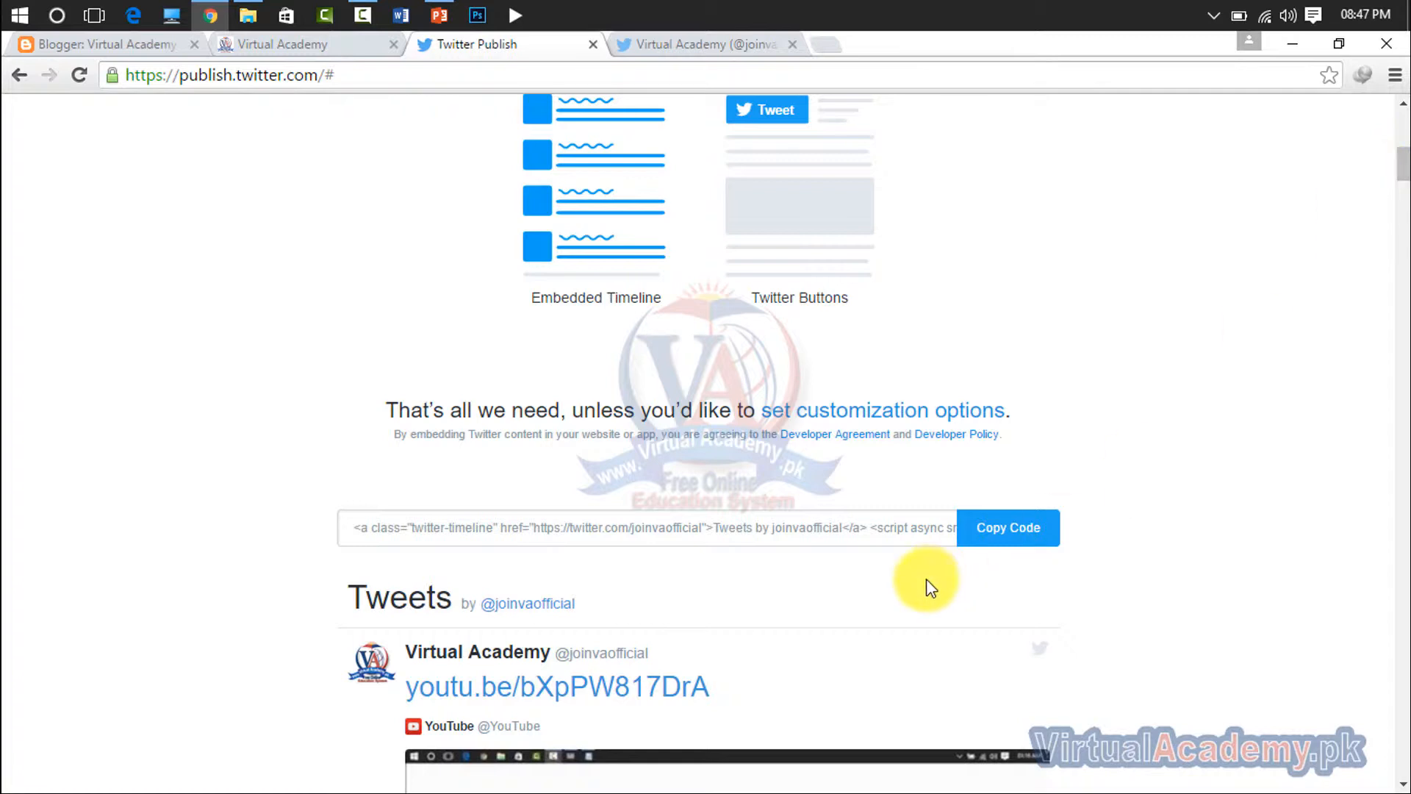
{"action": "left_click", "coordinate": [1021, 527]}
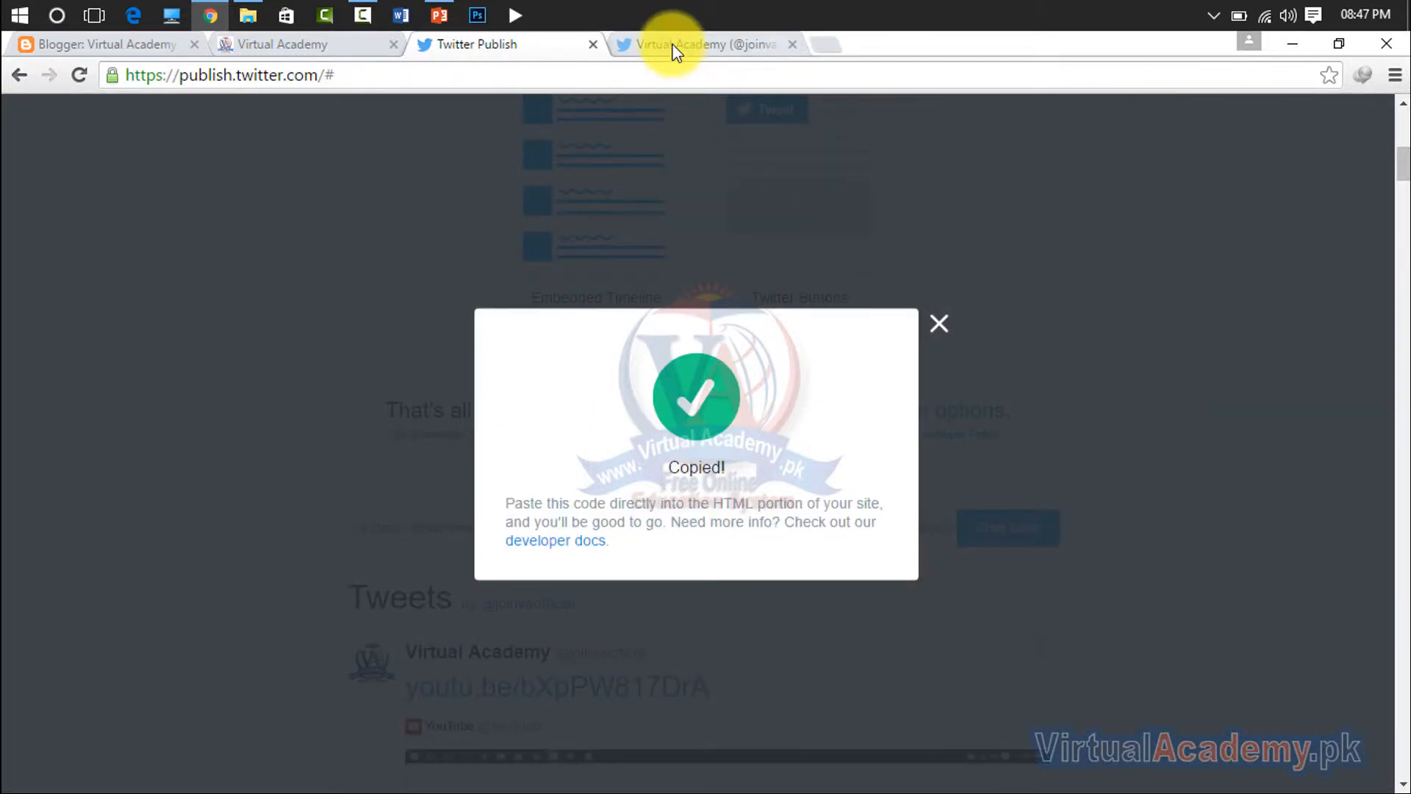
- Add an untitled HTML/JavaScript gadget with the copied timeline code to the section named sidebar in the Blogger layout, and save it
{"action": "left_click", "coordinate": [25, 44]}
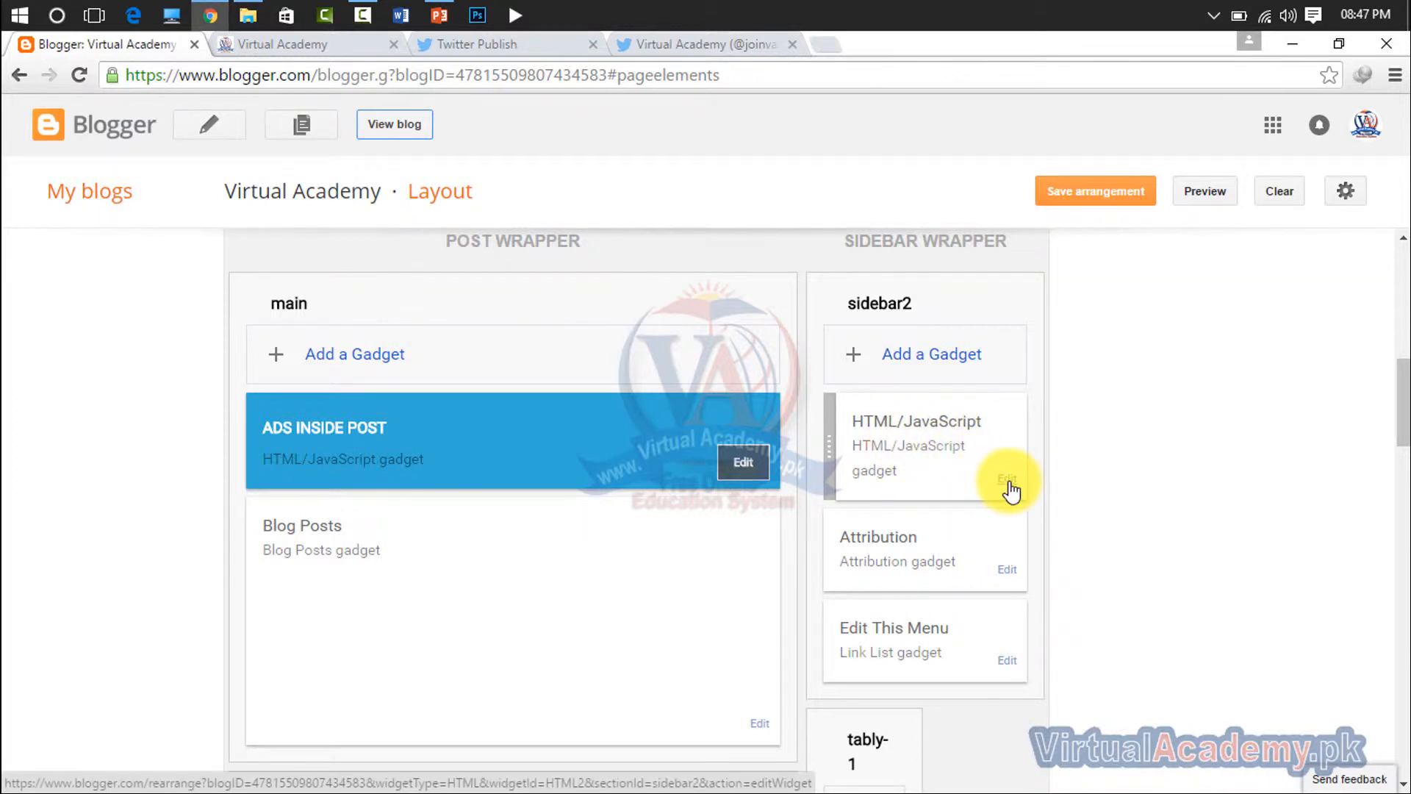
{"action": "scroll", "coordinate": [1011, 486], "scroll_direction": "up", "scroll_amount": 1}
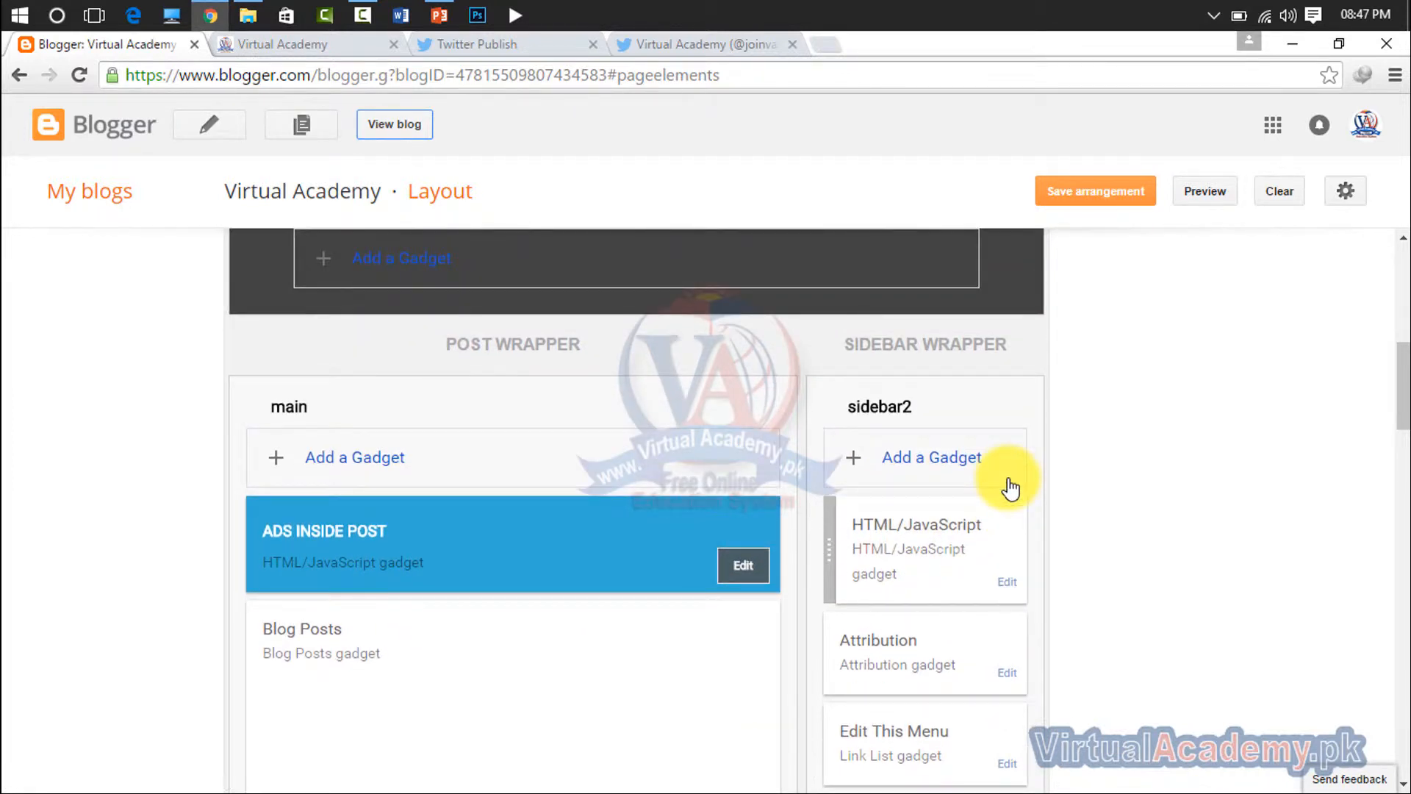
{"action": "scroll", "coordinate": [1010, 487], "scroll_direction": "down", "scroll_amount": 5}
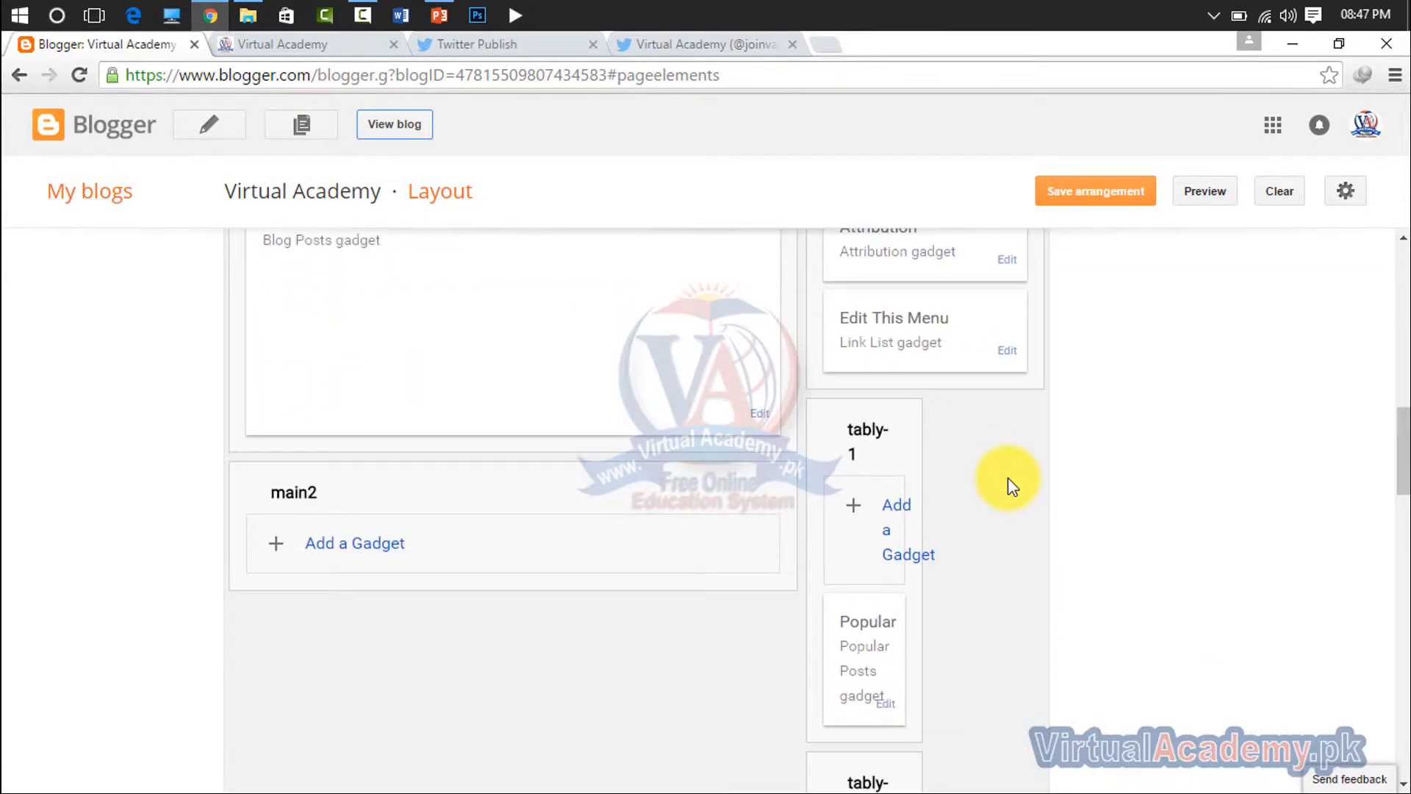
{"action": "scroll", "coordinate": [1008, 478], "scroll_direction": "up", "scroll_amount": 5}
{"action": "scroll", "coordinate": [1008, 478], "scroll_direction": "down", "scroll_amount": 9}
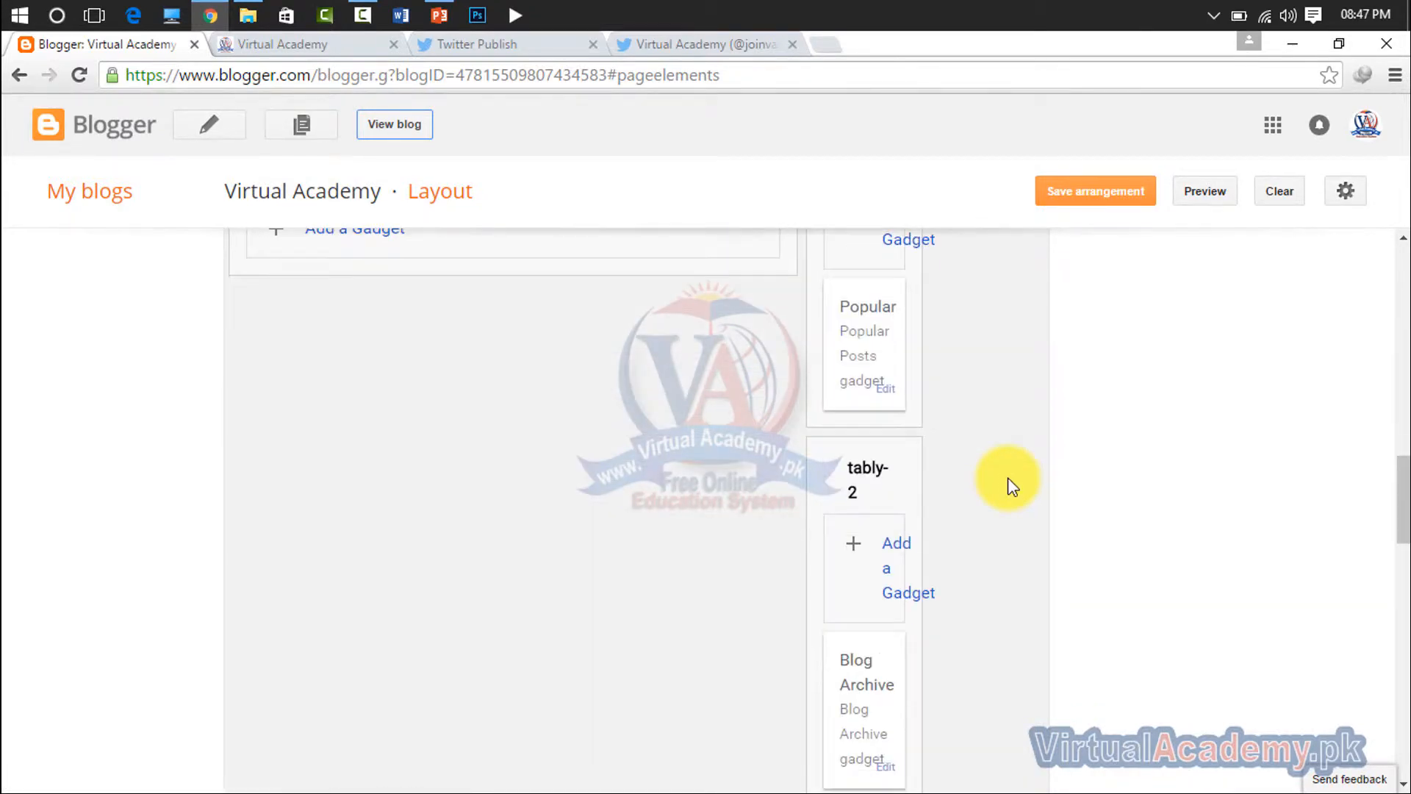
{"action": "scroll", "coordinate": [1007, 477], "scroll_direction": "down", "scroll_amount": 8}
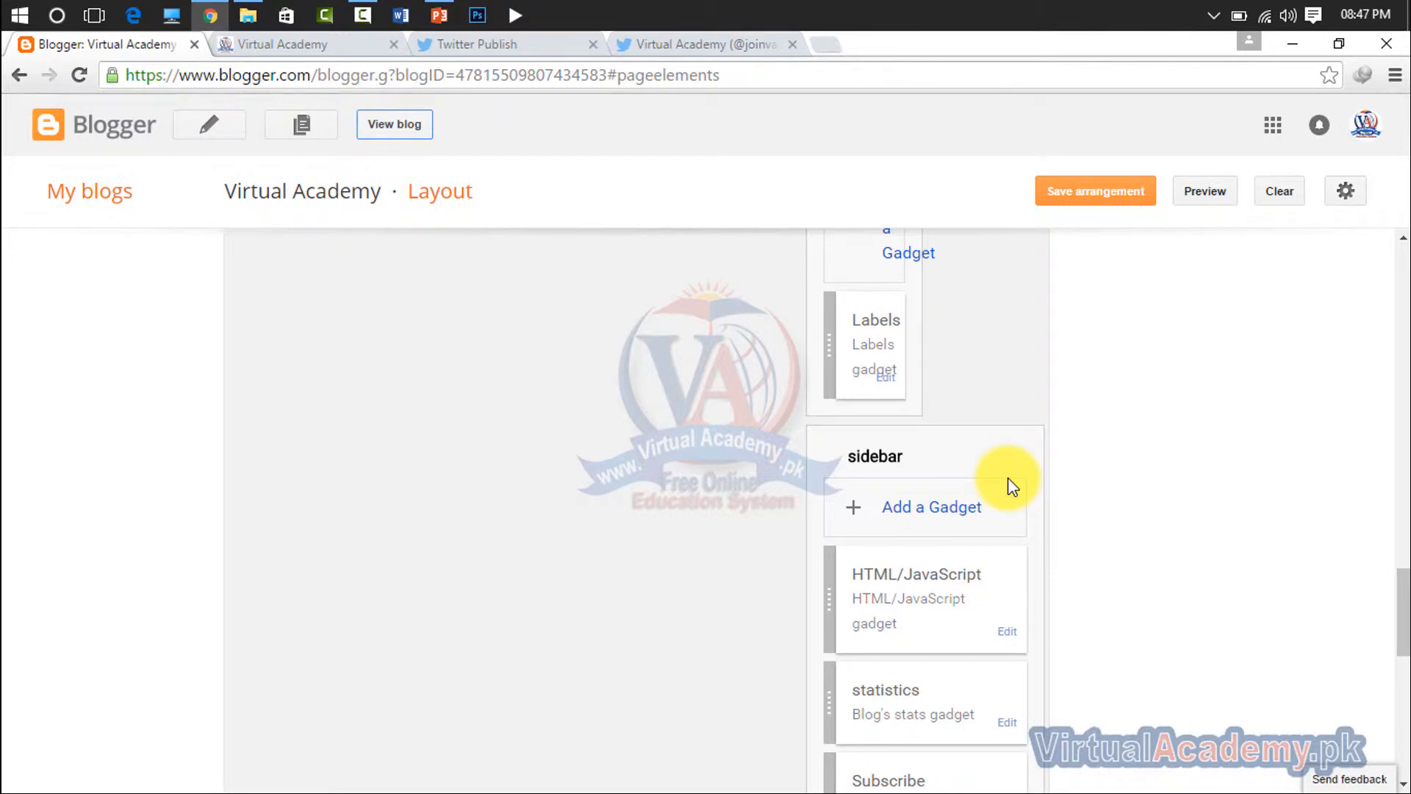
{"action": "left_click", "coordinate": [952, 514]}
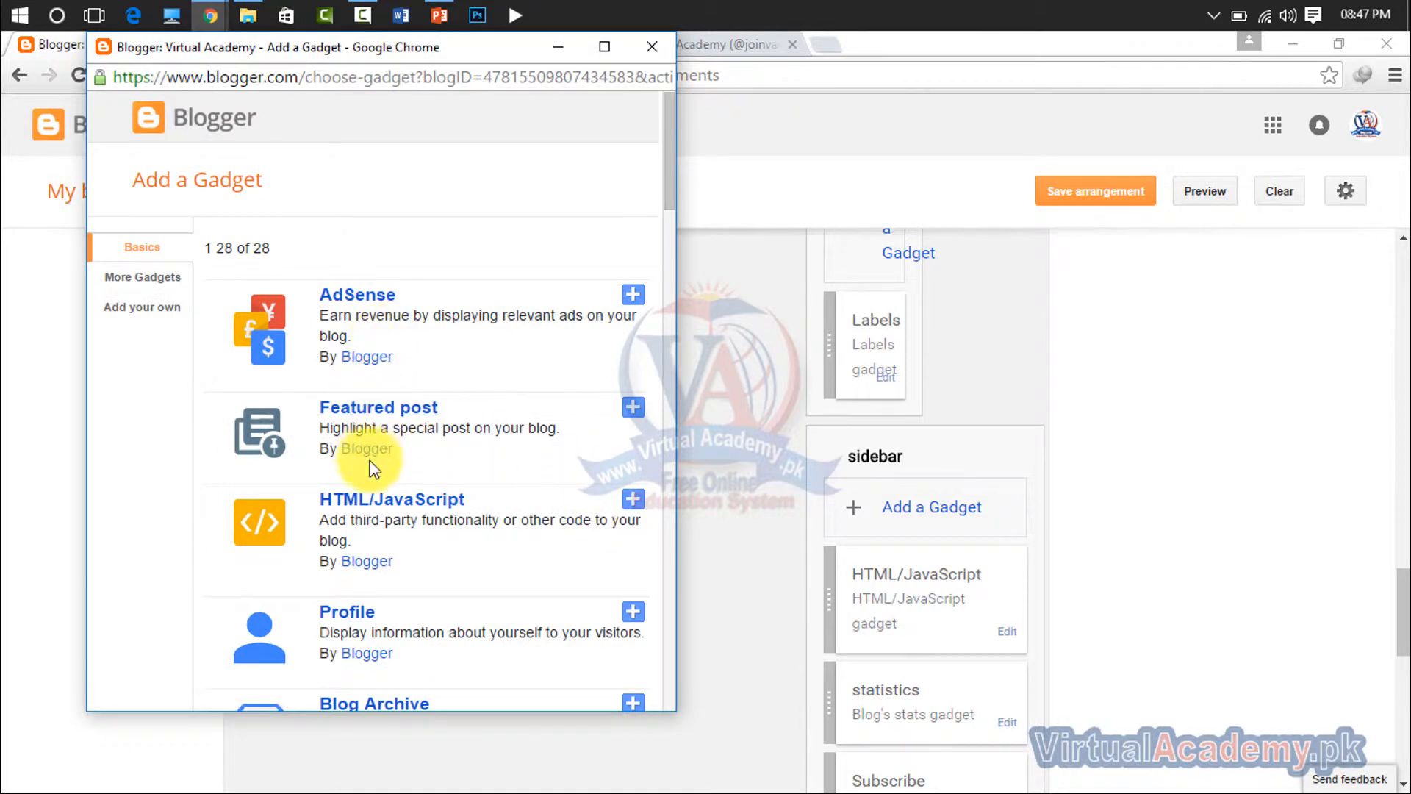
{"action": "left_click", "coordinate": [381, 501]}
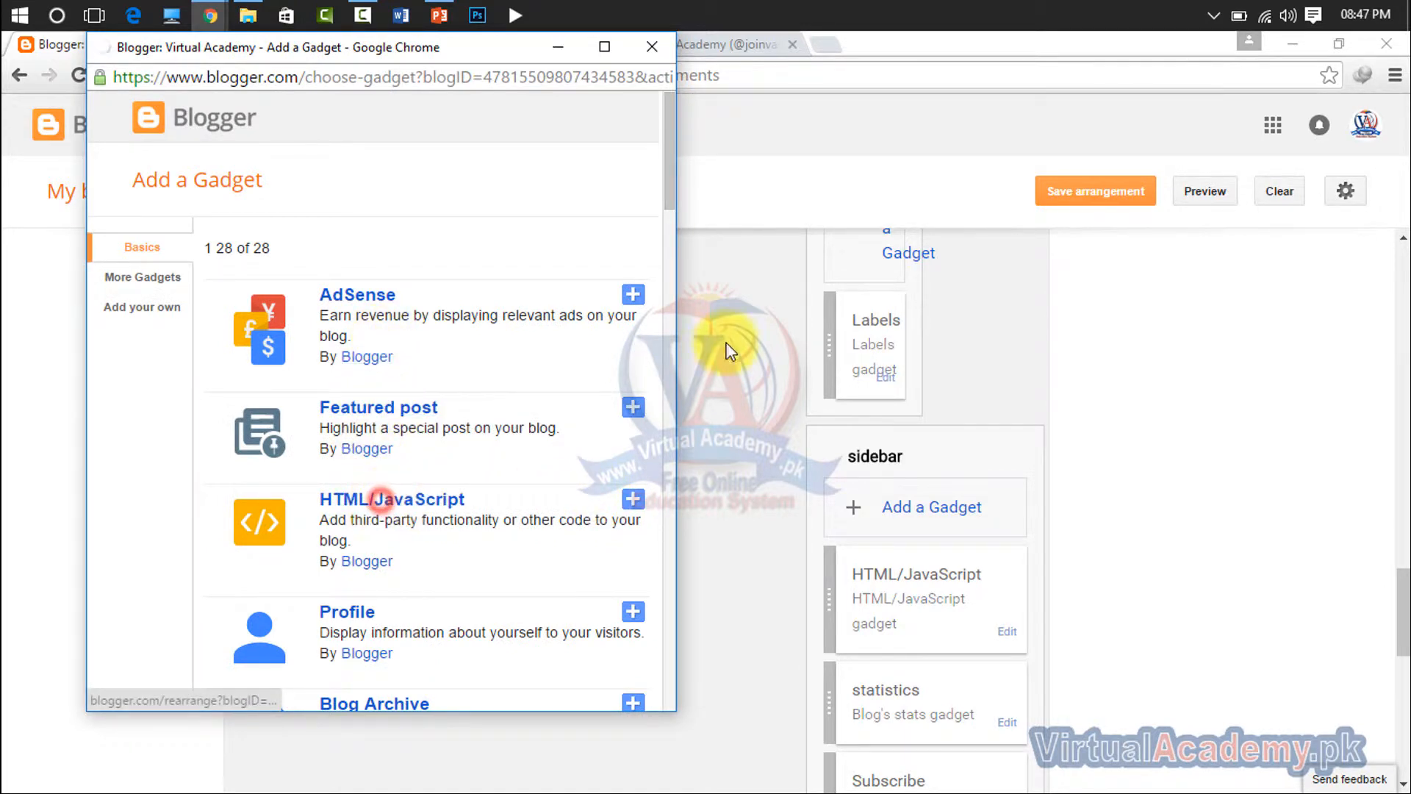
{"action": "left_click", "coordinate": [443, 407]}
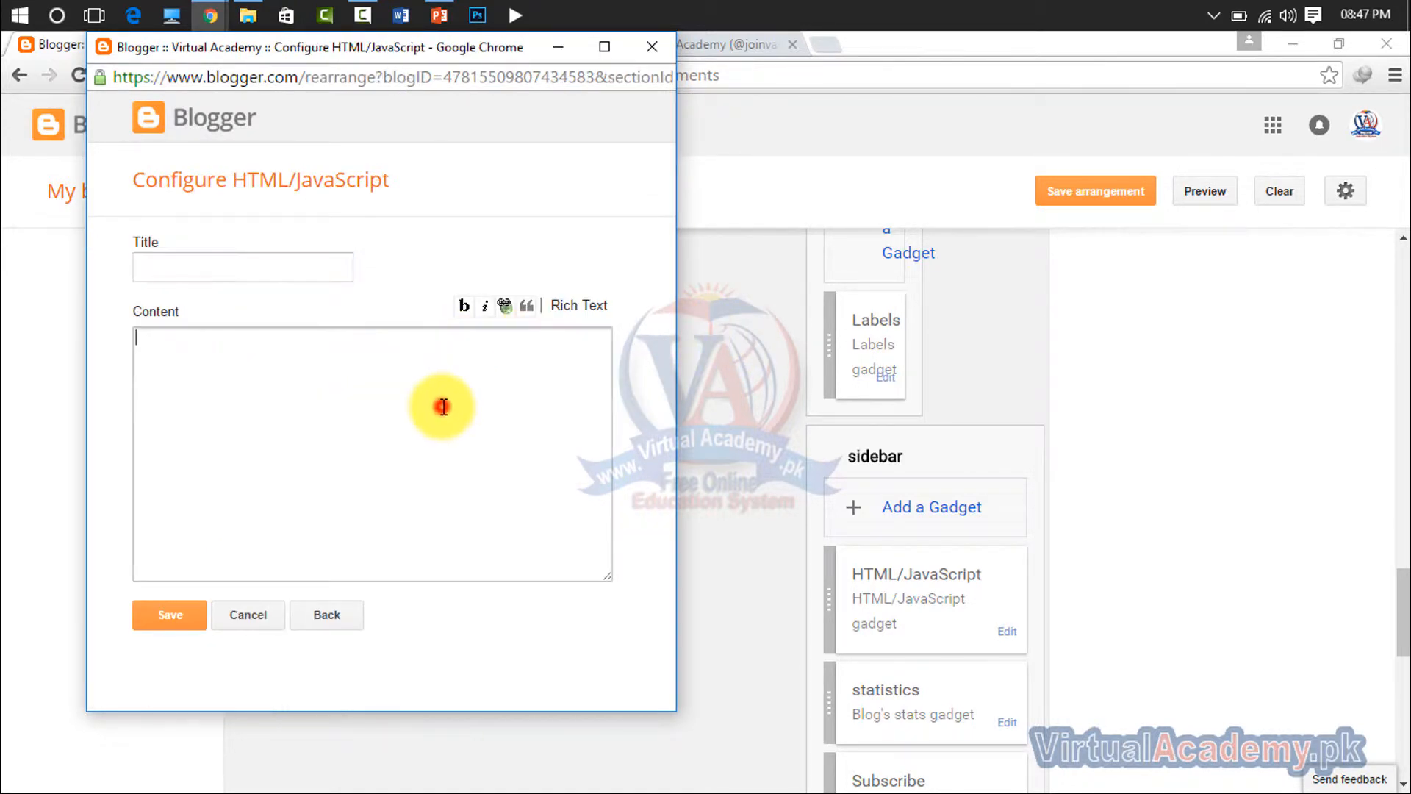
{"action": "key", "text": "ctrl+v"}
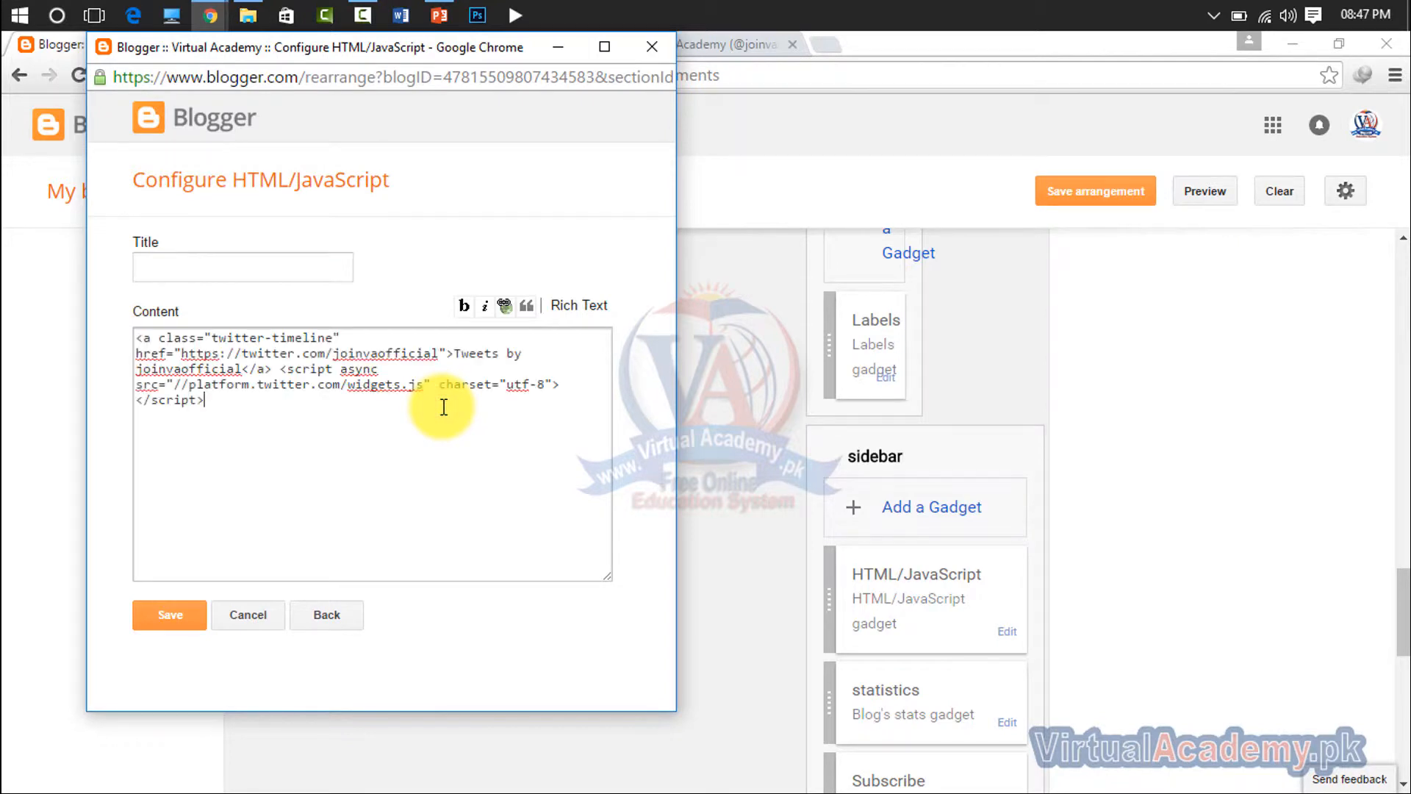
{"action": "left_click", "coordinate": [164, 614]}
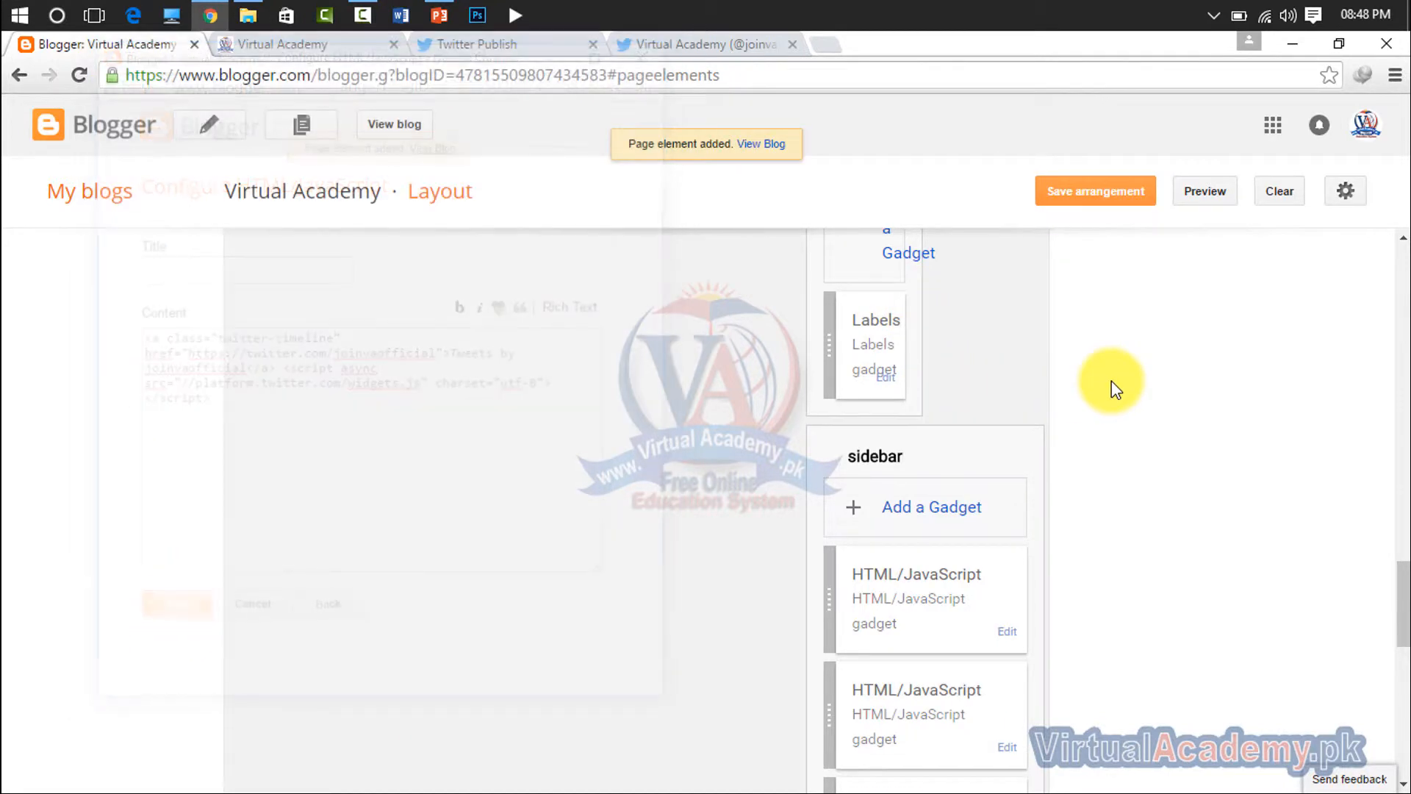
- View the blog, examine the Follow button and the embedded Tweets timeline in its sidebar, and load more tweets
{"action": "left_click", "coordinate": [393, 130]}
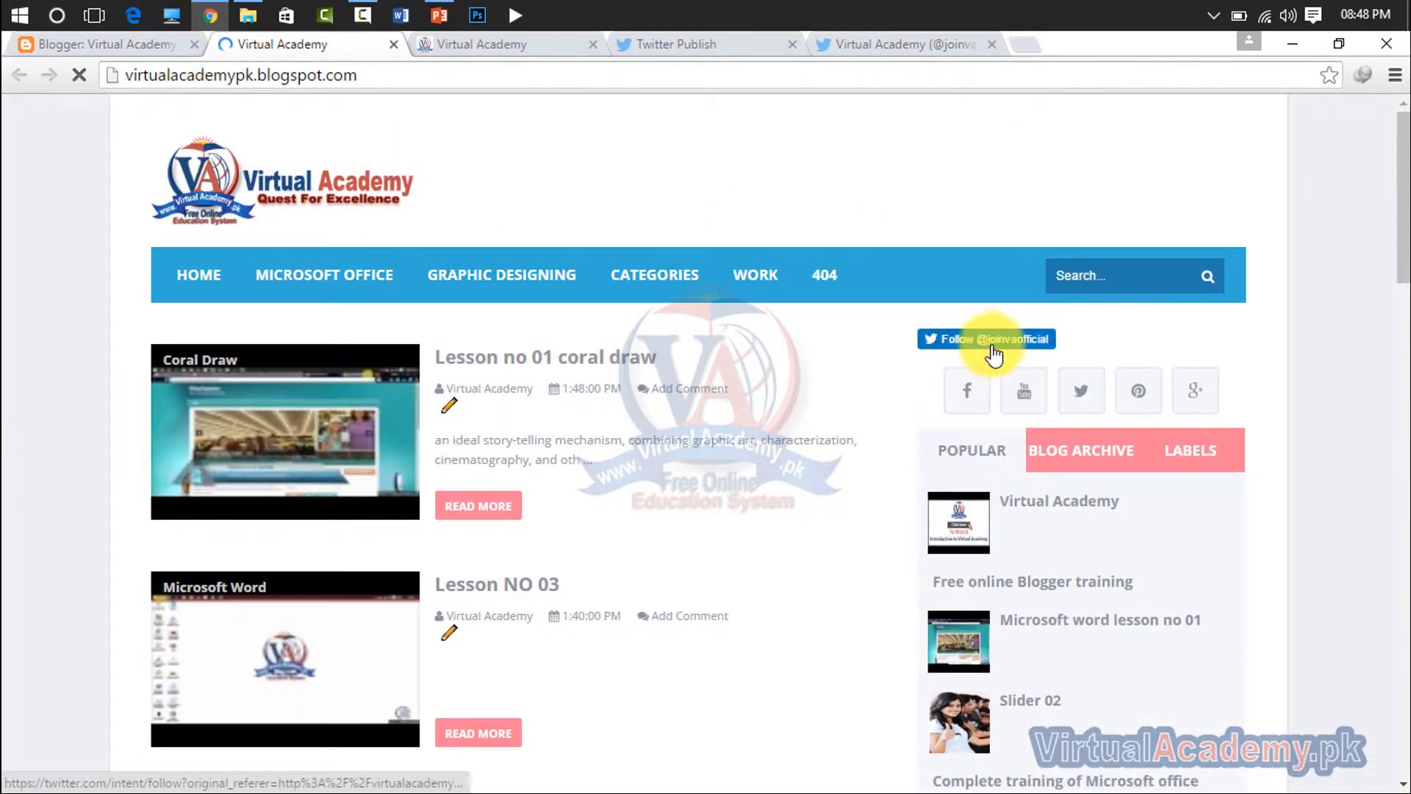
{"action": "scroll", "coordinate": [1329, 447], "scroll_direction": "down", "scroll_amount": 10}
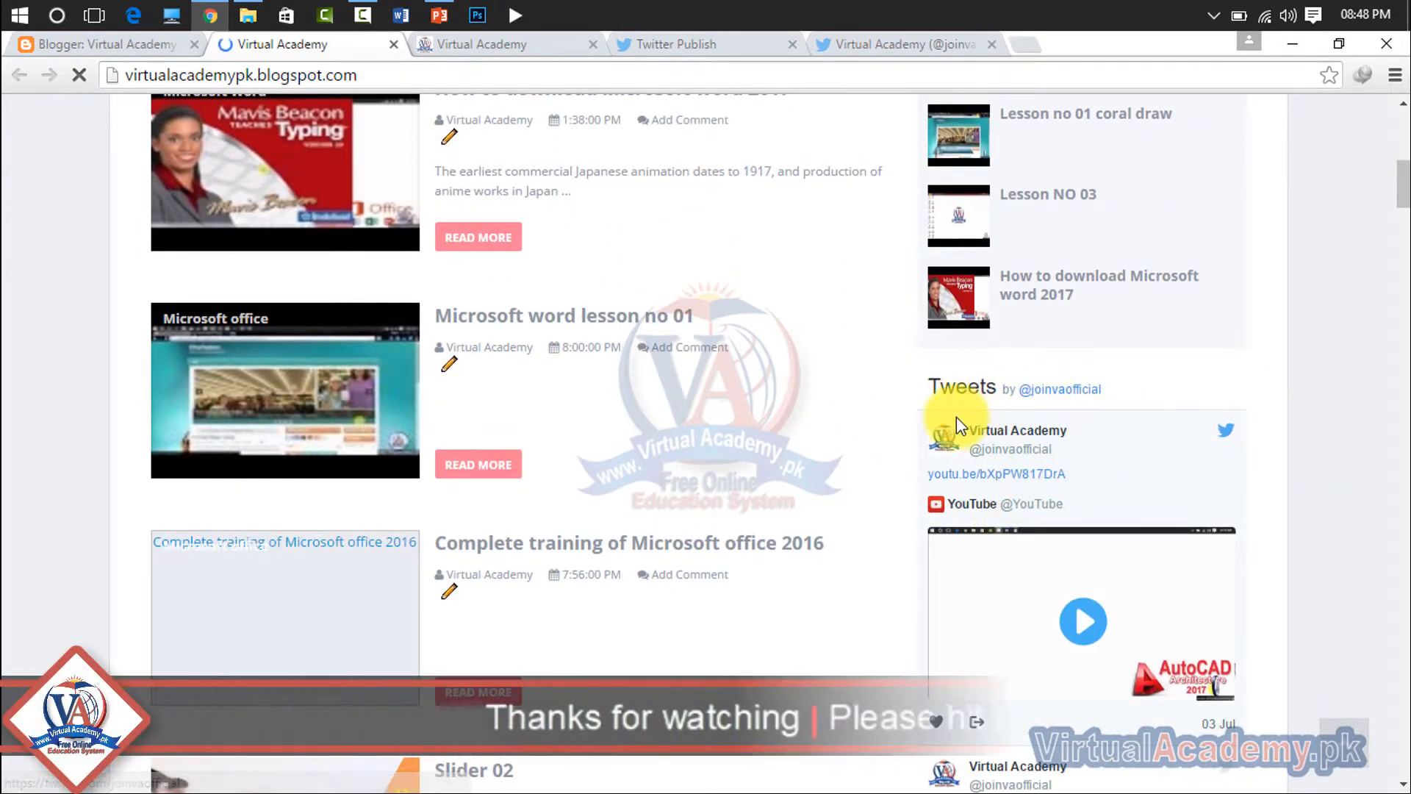
{"action": "scroll", "coordinate": [977, 406], "scroll_direction": "down", "scroll_amount": 1}
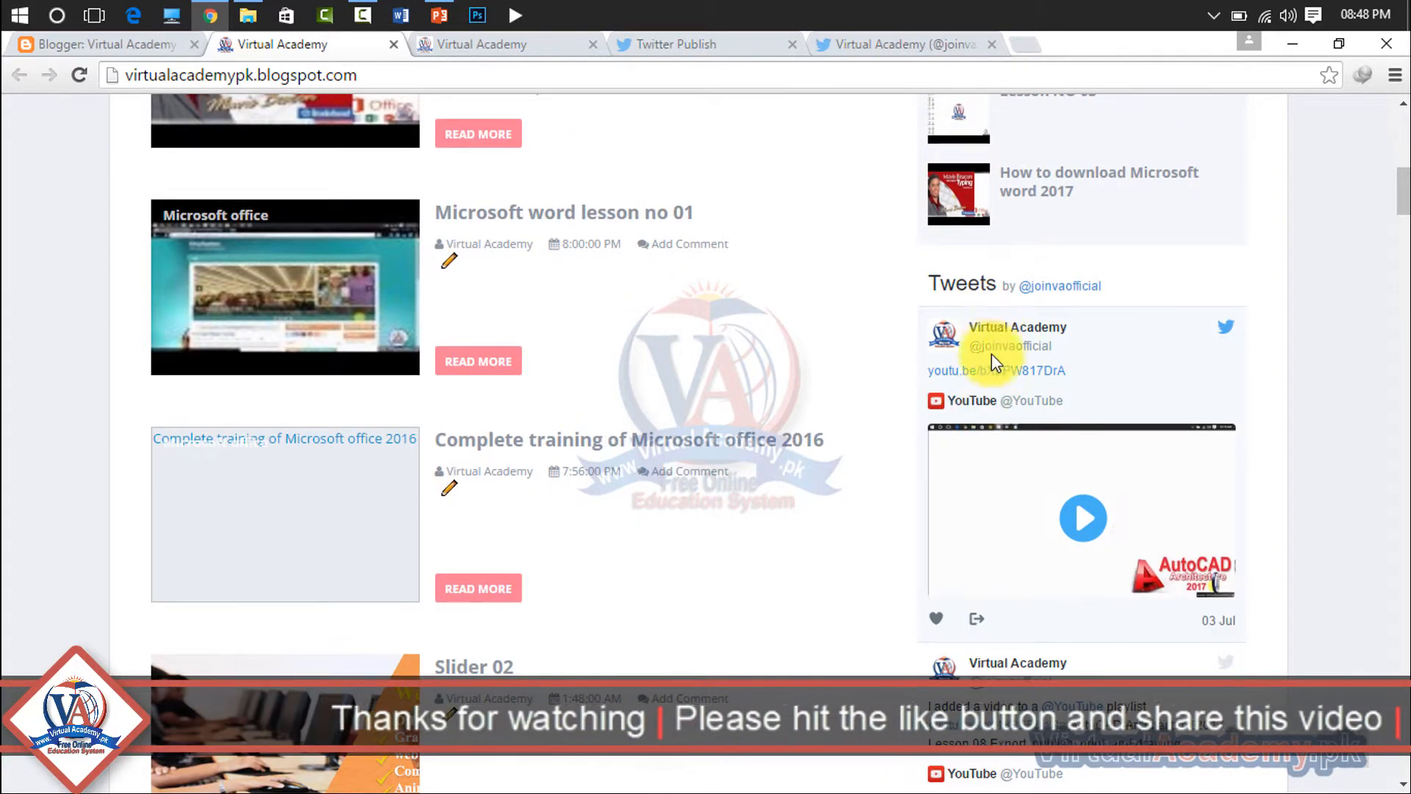
{"action": "scroll", "coordinate": [1017, 478], "scroll_direction": "down", "scroll_amount": 10}
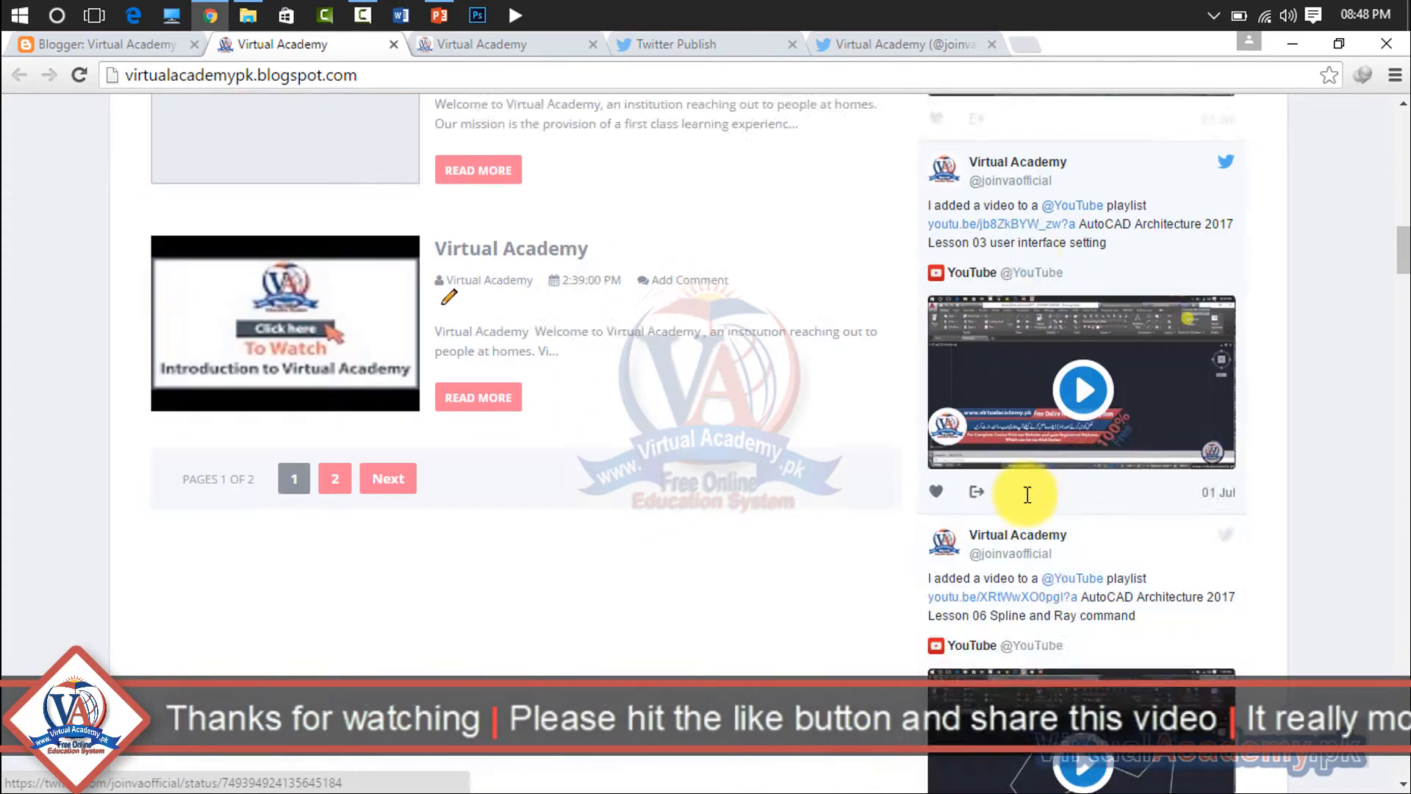
{"action": "scroll", "coordinate": [1028, 494], "scroll_direction": "down", "scroll_amount": 15}
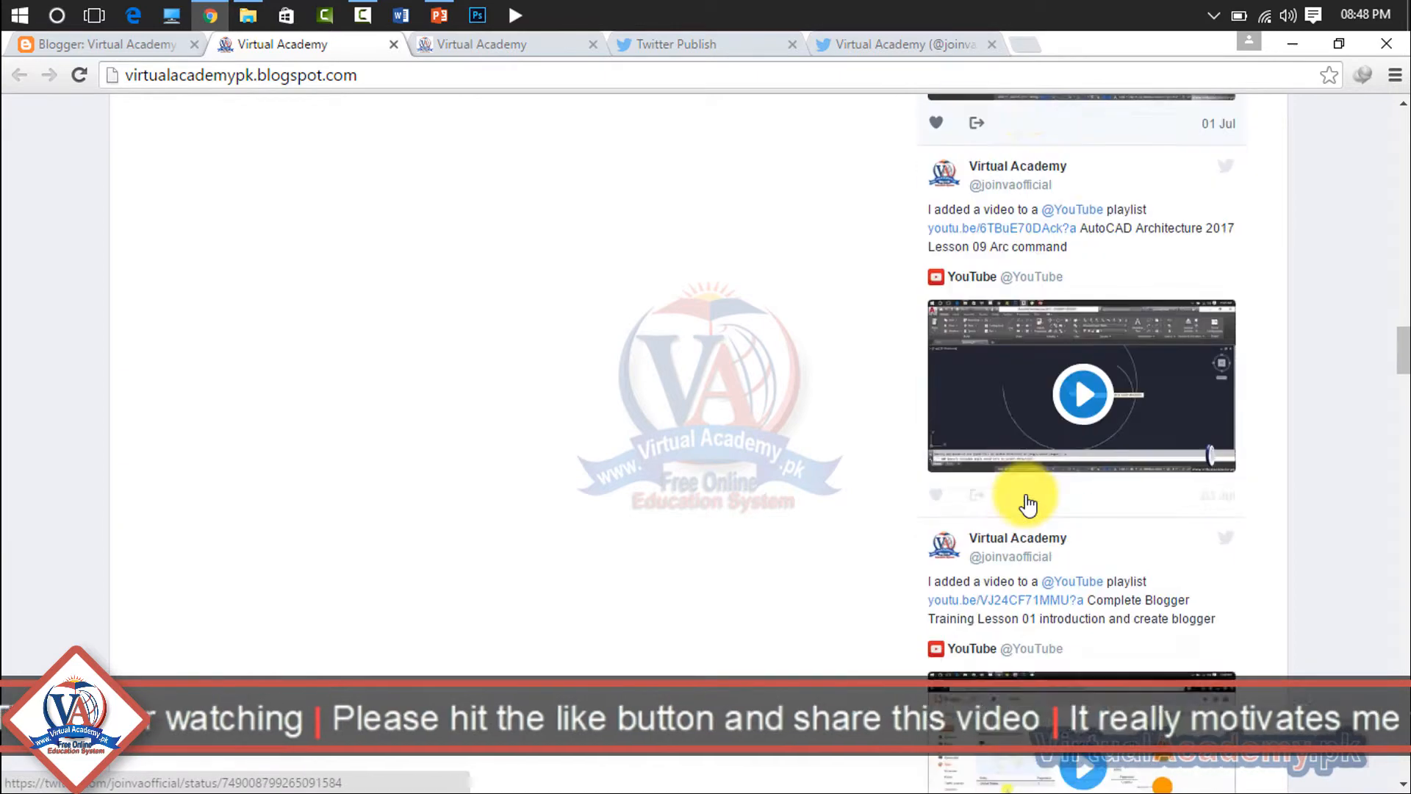
{"action": "scroll", "coordinate": [1027, 504], "scroll_direction": "down", "scroll_amount": 20}
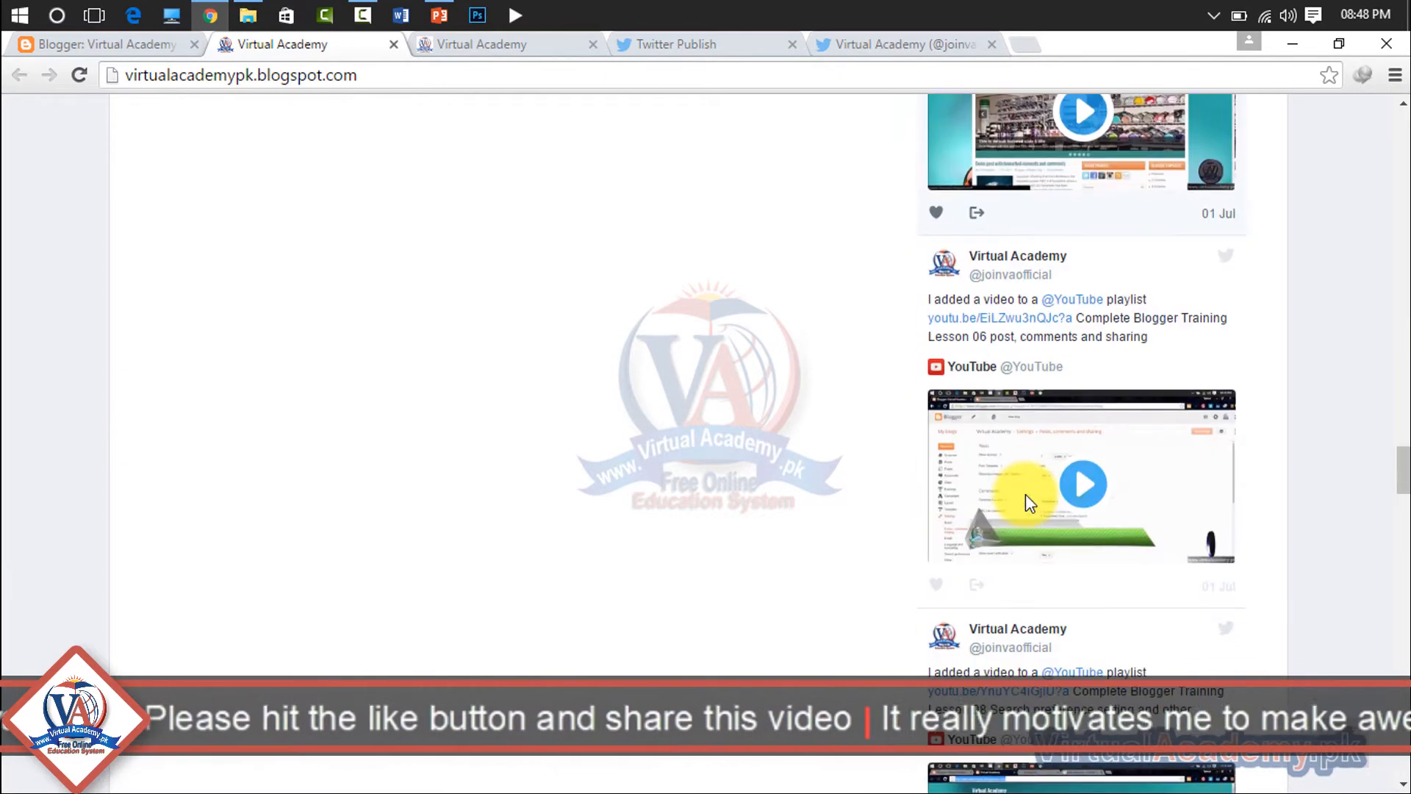
{"action": "scroll", "coordinate": [1026, 493], "scroll_direction": "down", "scroll_amount": 20}
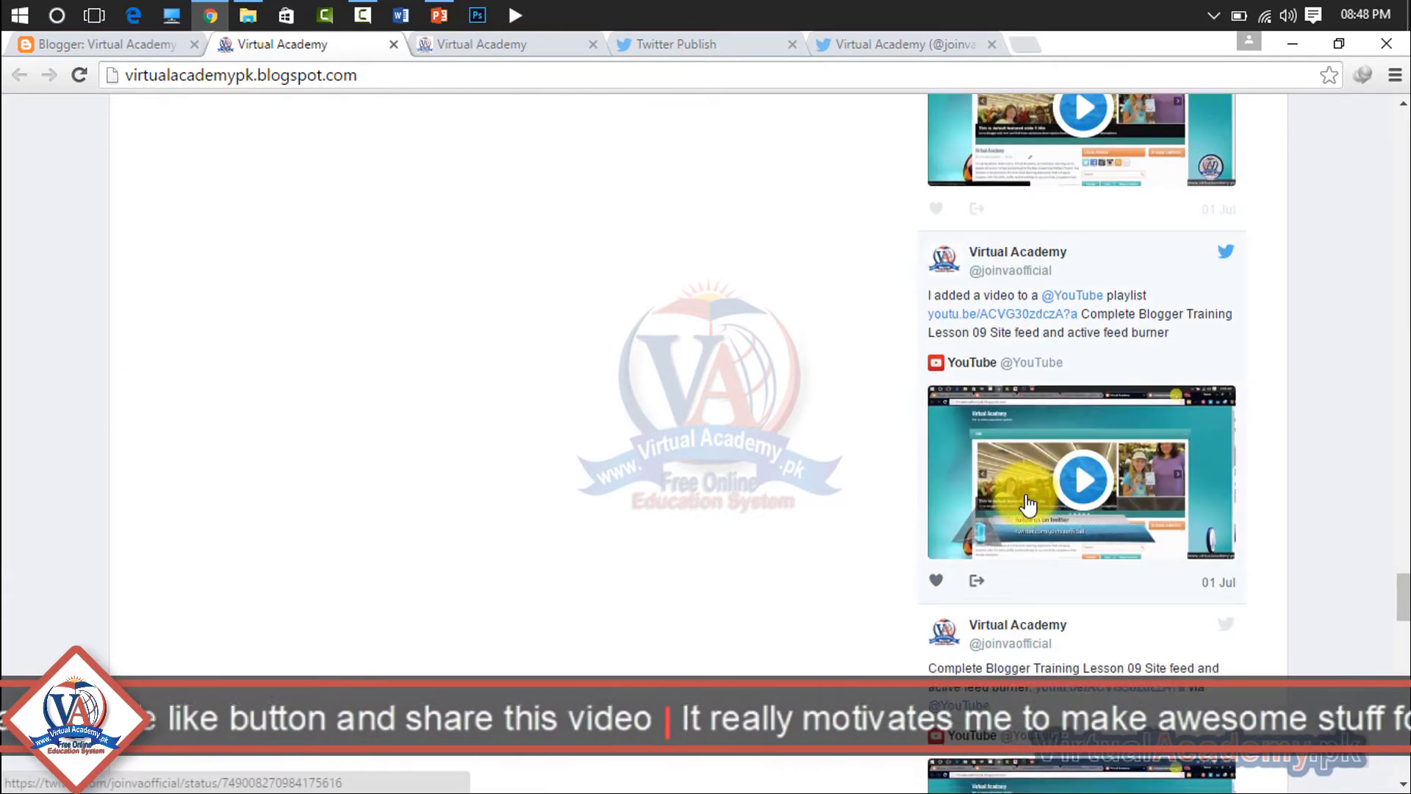
{"action": "scroll", "coordinate": [1027, 500], "scroll_direction": "down", "scroll_amount": 20}
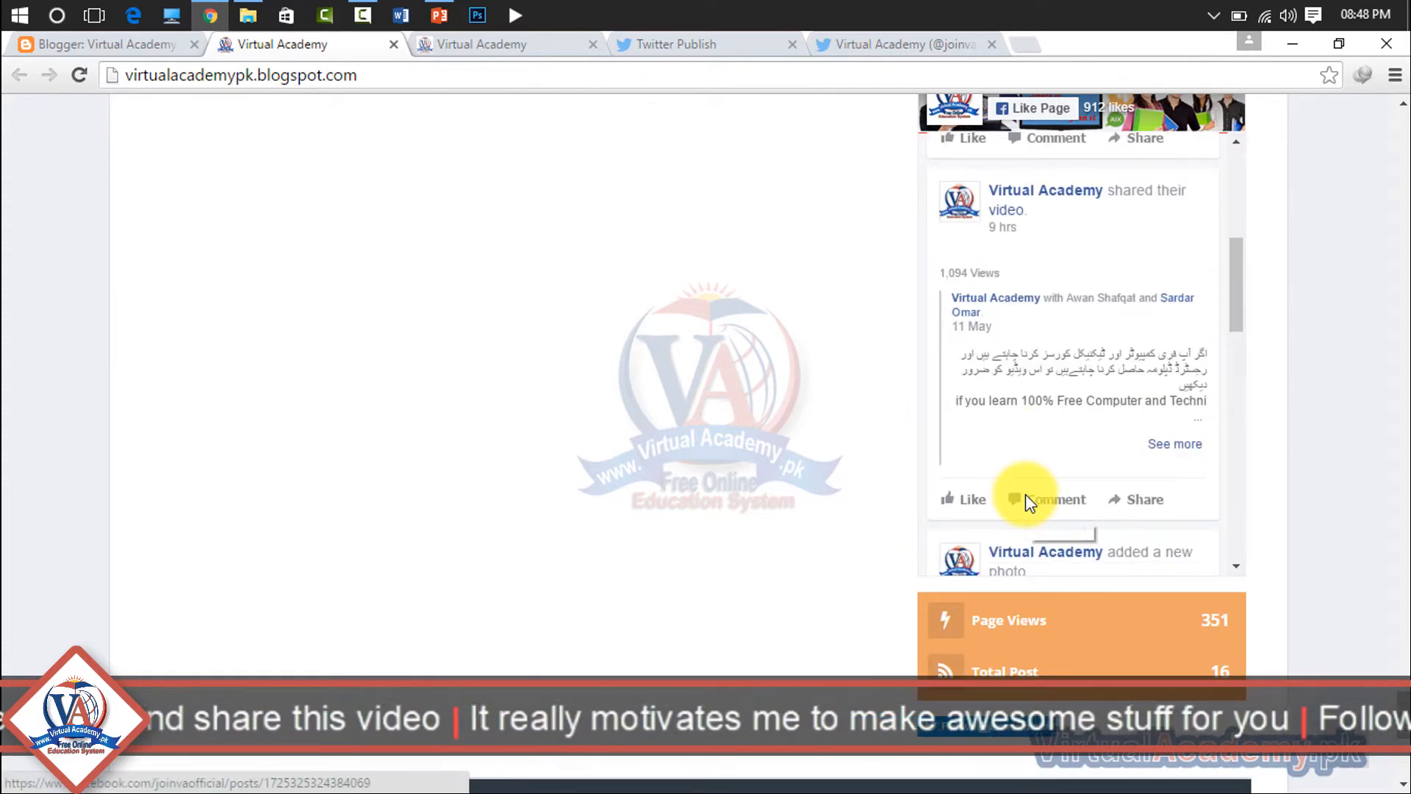
{"action": "scroll", "coordinate": [1025, 494], "scroll_direction": "up", "scroll_amount": 10}
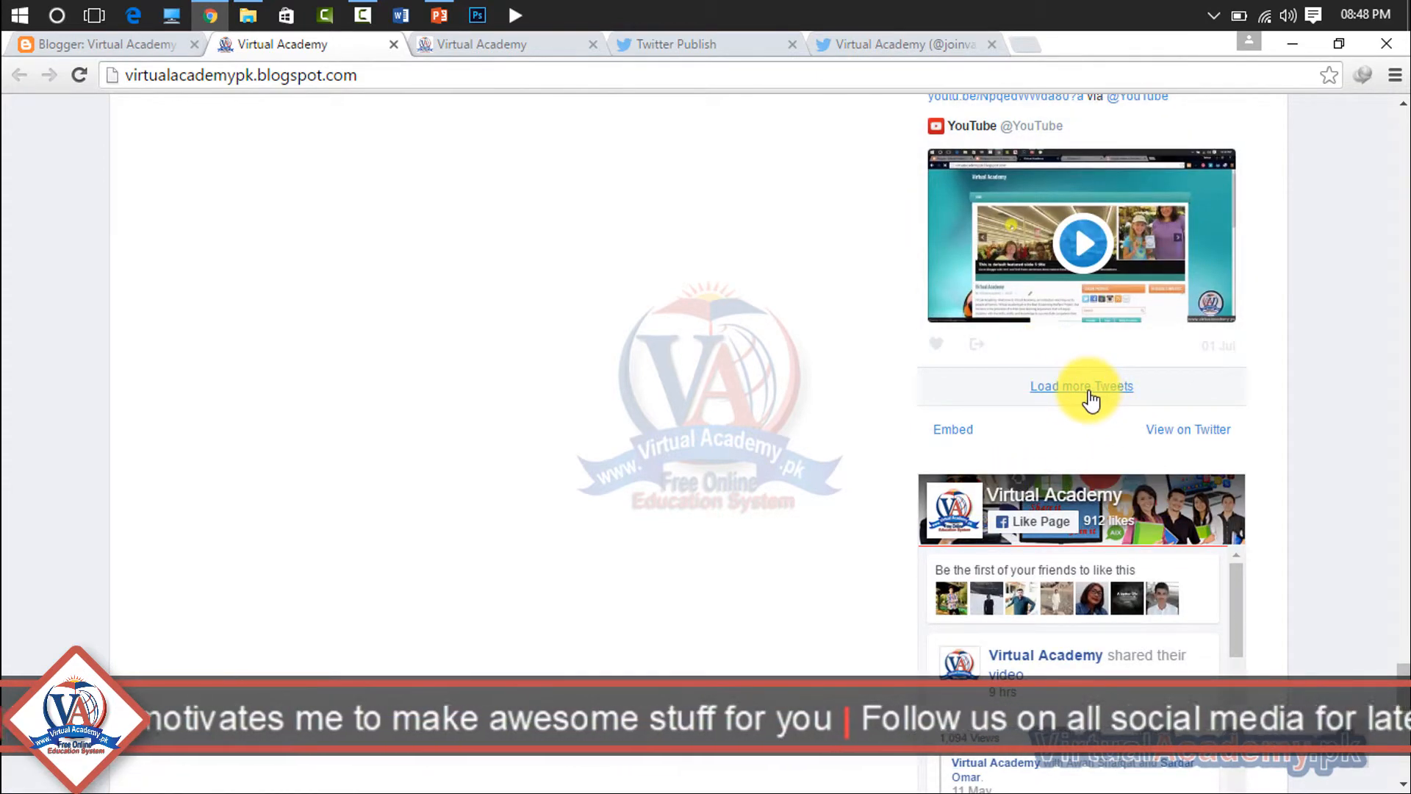
{"action": "left_click", "coordinate": [1244, 401]}
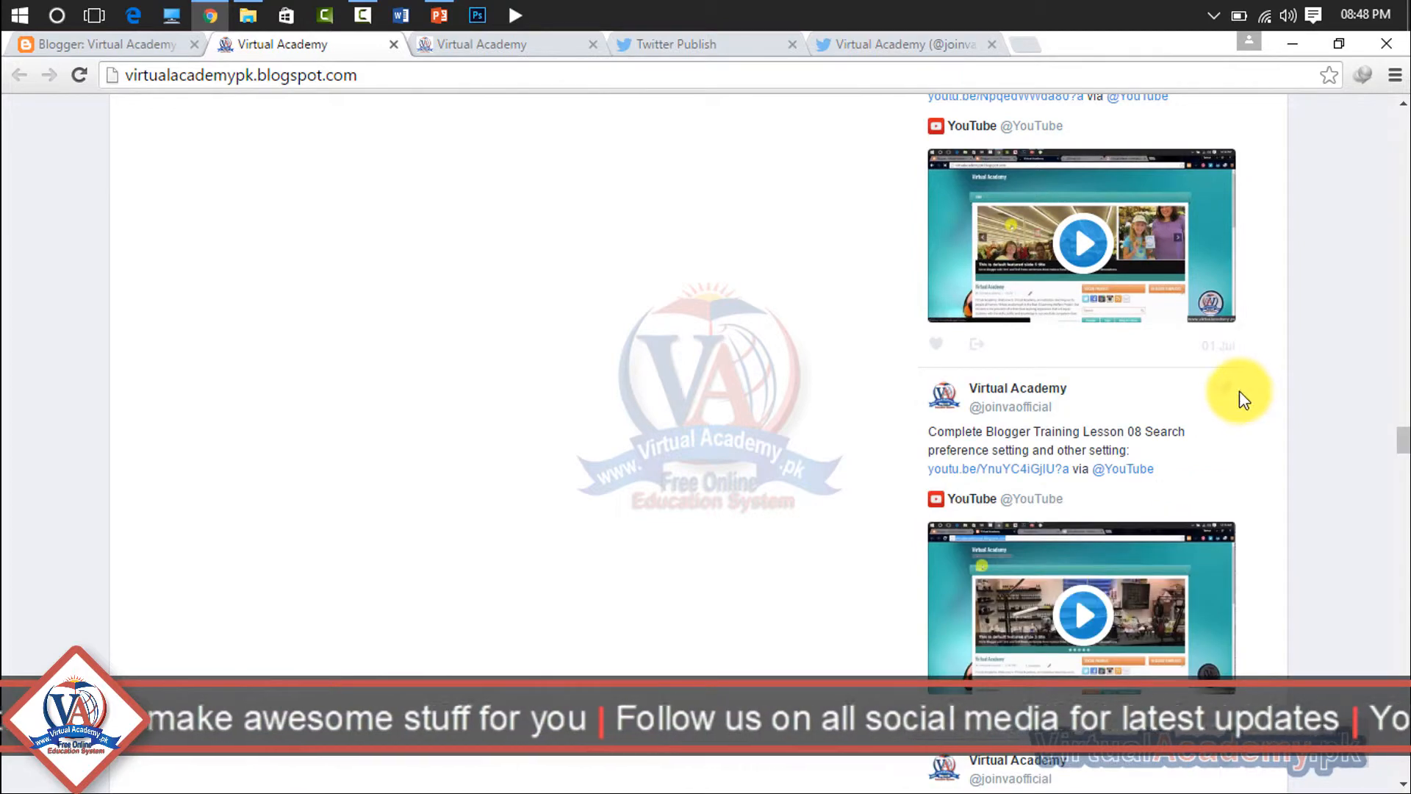
- Examine the older tweets in the sidebar's embedded timeline and return to the start of the blog page
{"action": "scroll", "coordinate": [1069, 368], "scroll_direction": "down", "scroll_amount": 20}
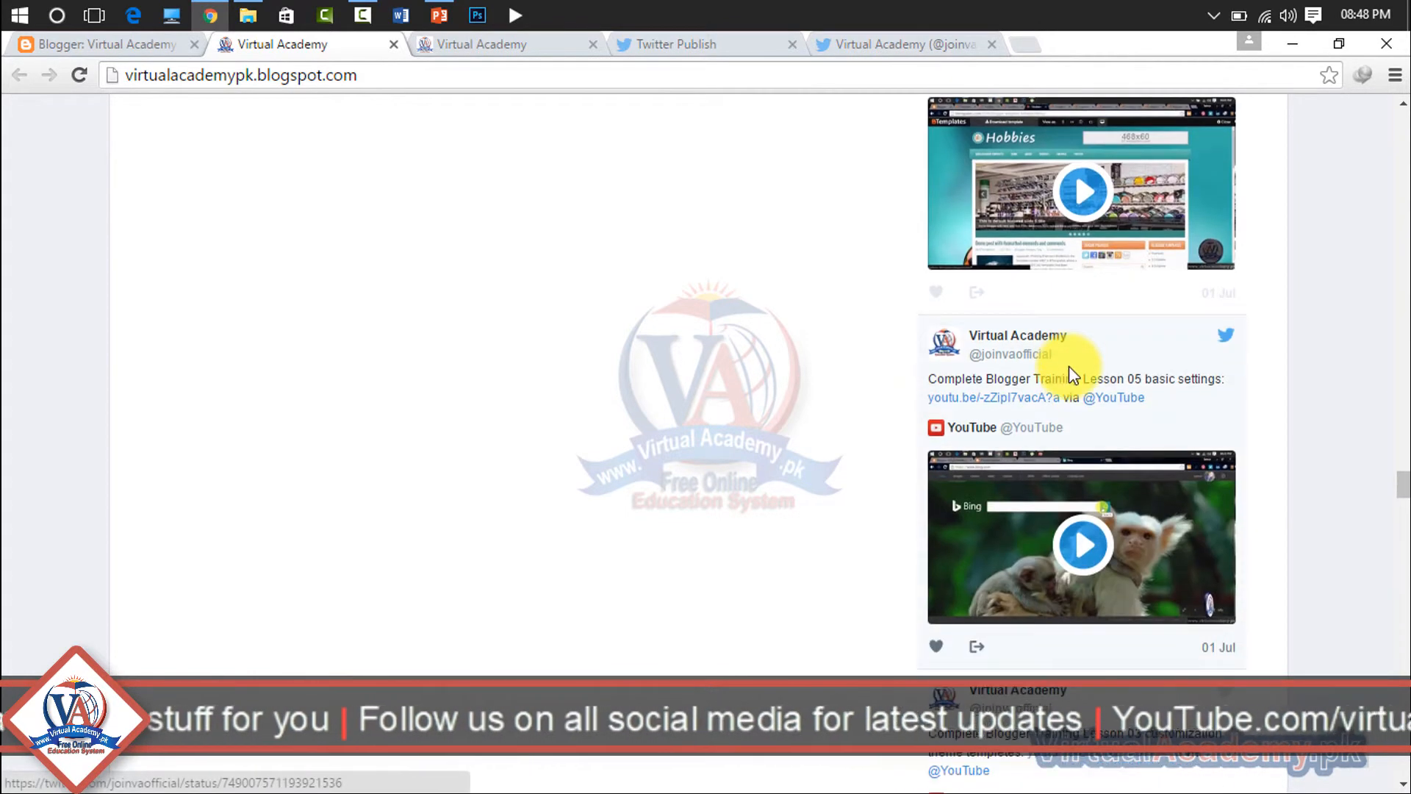
{"action": "left_click_drag", "start_coordinate": [1402, 491], "coordinate": [1399, 129]}
{"action": "left_click", "coordinate": [1389, 149]}
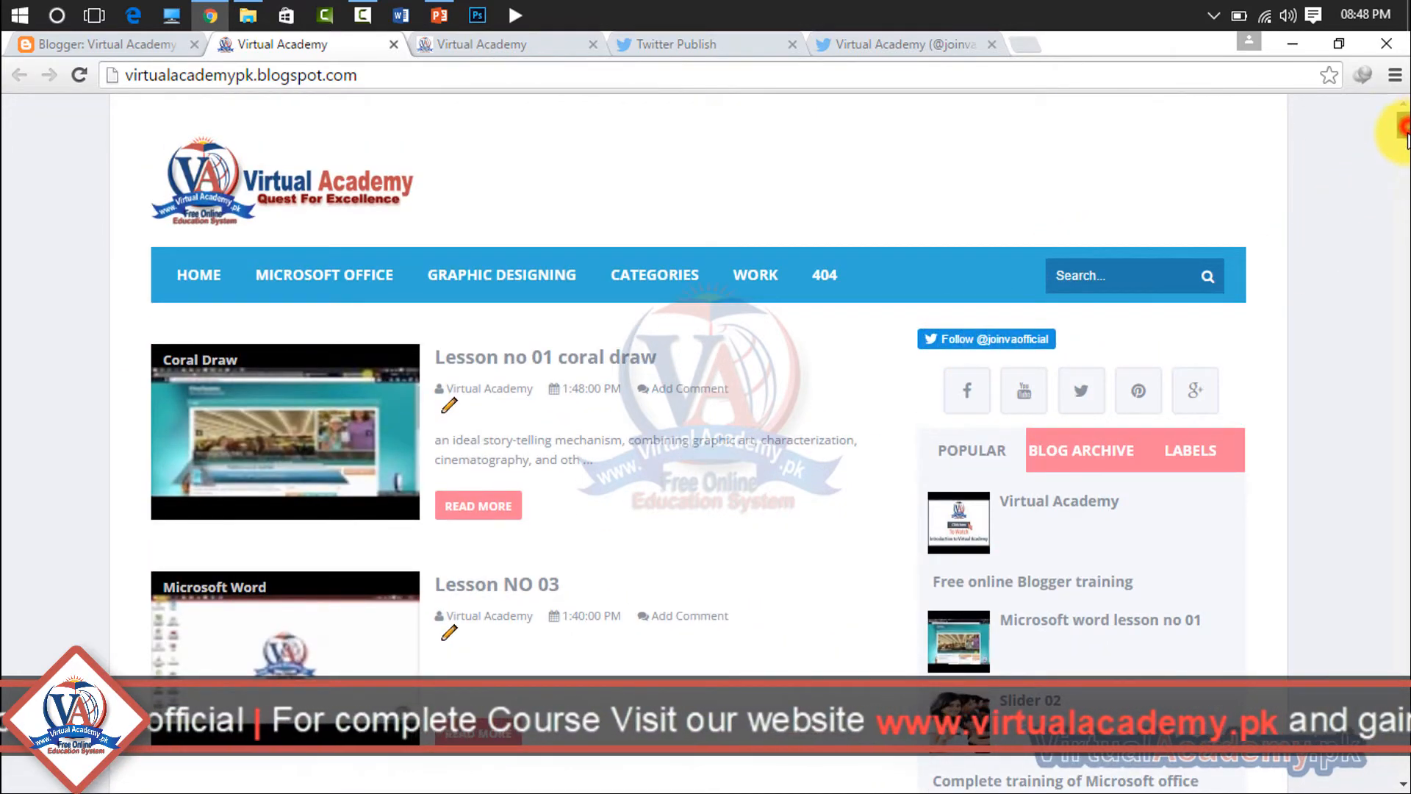
{"action": "mouse_move", "coordinate": [1405, 136]}
{"action": "left_mouse_down"}
{"action": "mouse_move", "coordinate": [1396, 324]}
{"action": "mouse_move", "coordinate": [1386, 126]}
{"action": "left_mouse_up"}
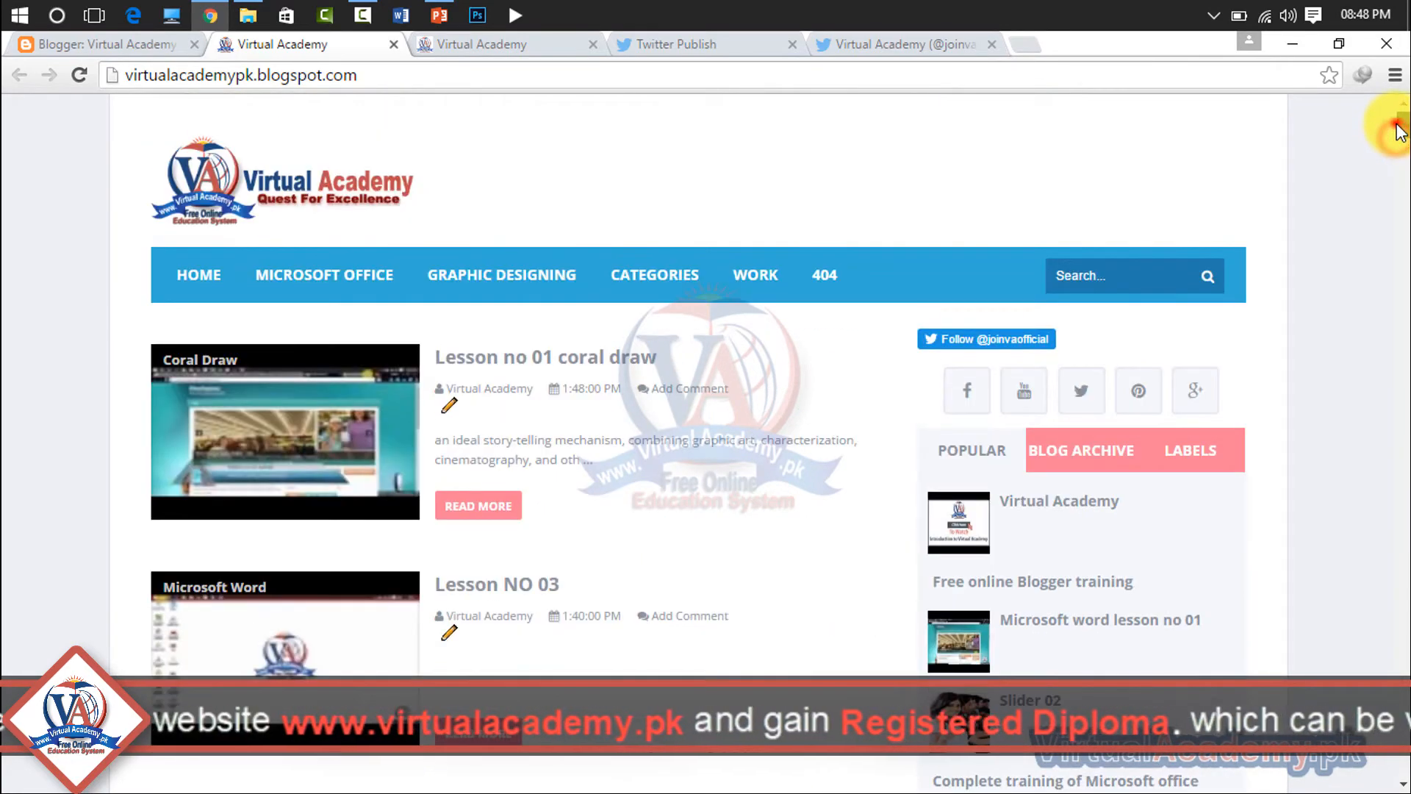
{"action": "left_click", "coordinate": [1005, 343]}
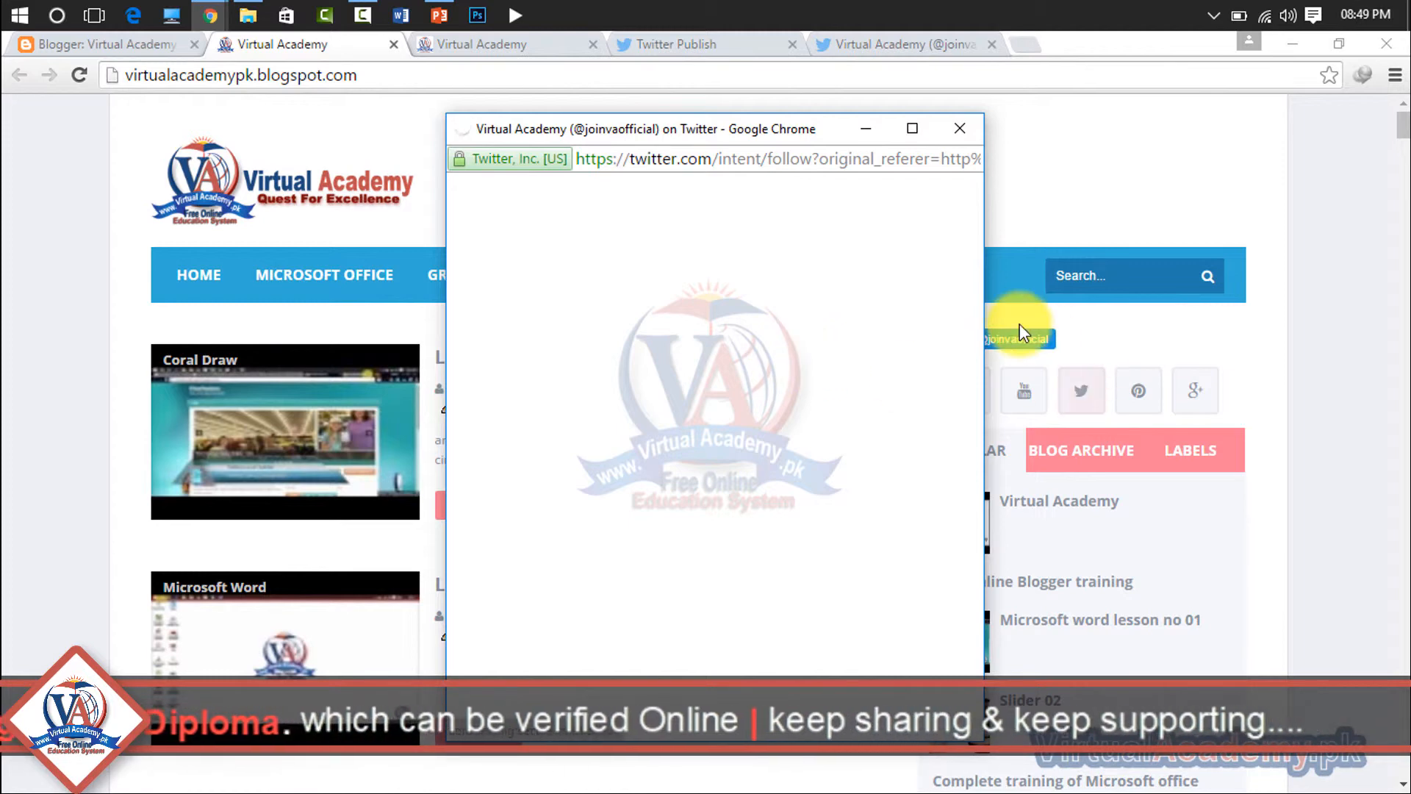
{"action": "left_click", "coordinate": [959, 128]}
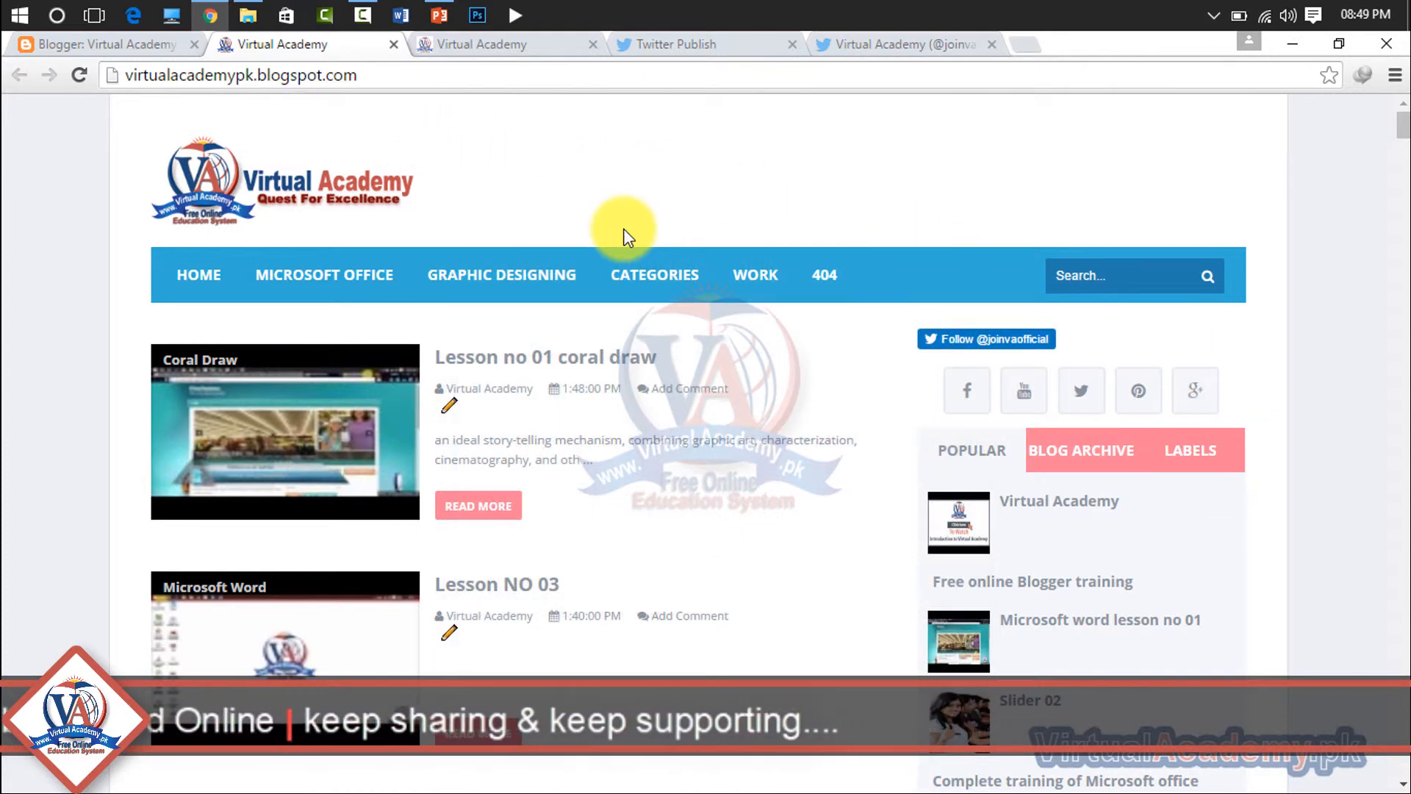
{"action": "mouse_move", "coordinate": [1398, 125]}
{"action": "left_mouse_down"}
{"action": "mouse_move", "coordinate": [1388, 756]}
{"action": "mouse_move", "coordinate": [1405, 670]}
{"action": "mouse_move", "coordinate": [1376, 120]}
{"action": "left_mouse_up"}
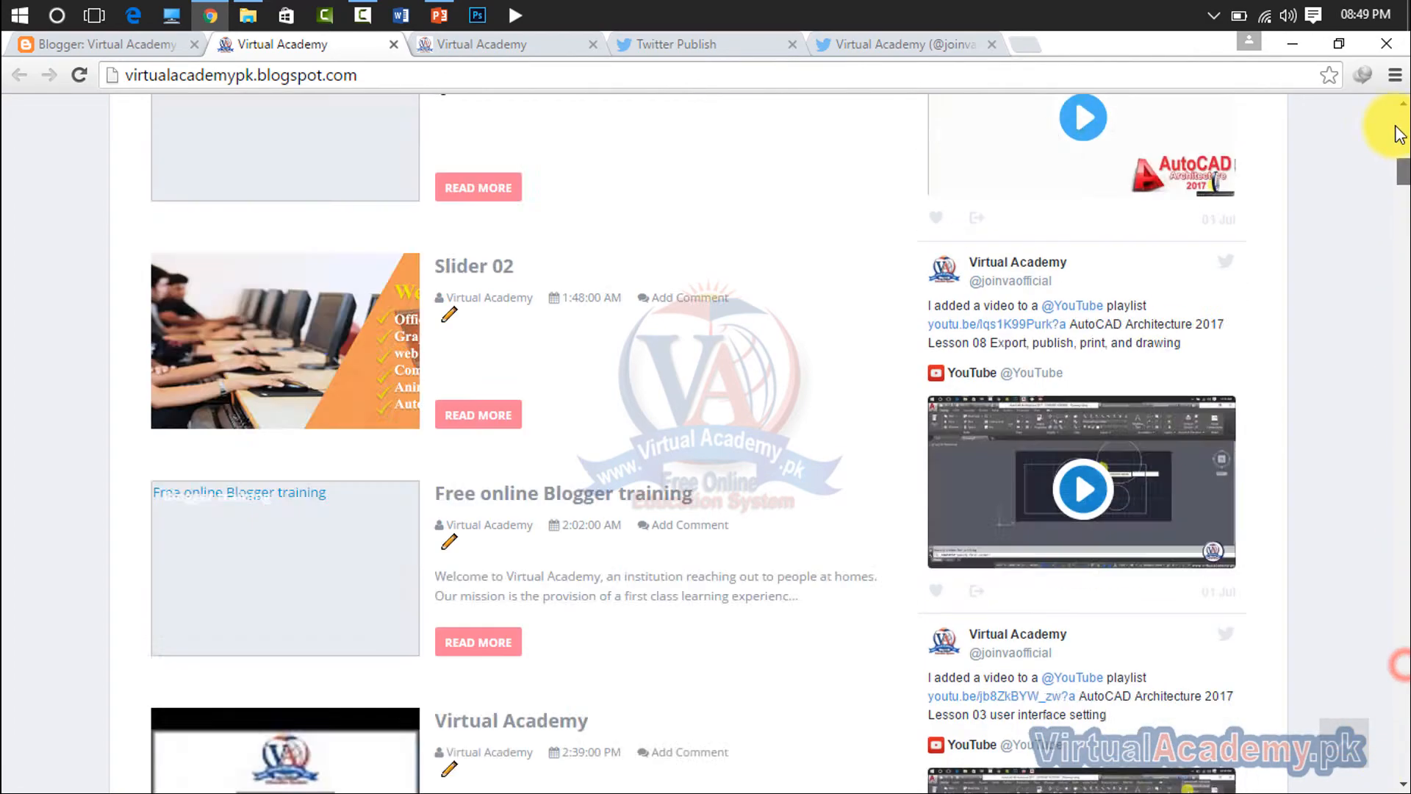